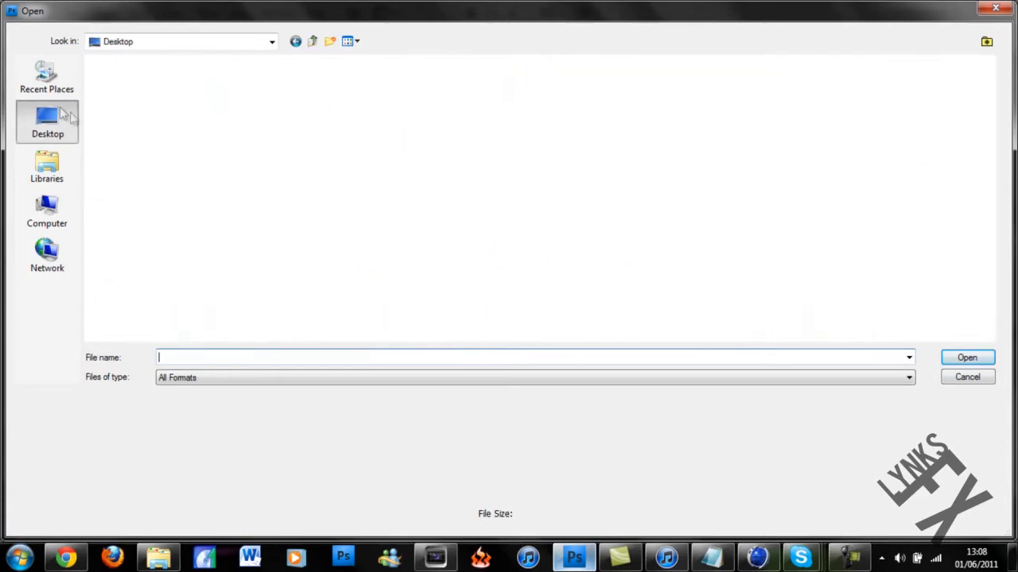
Step: Open the carbon3 image from the Mesh folder of Gfx pack 1, inside Good GFX Pack in the user folder
double_click(564, 87)
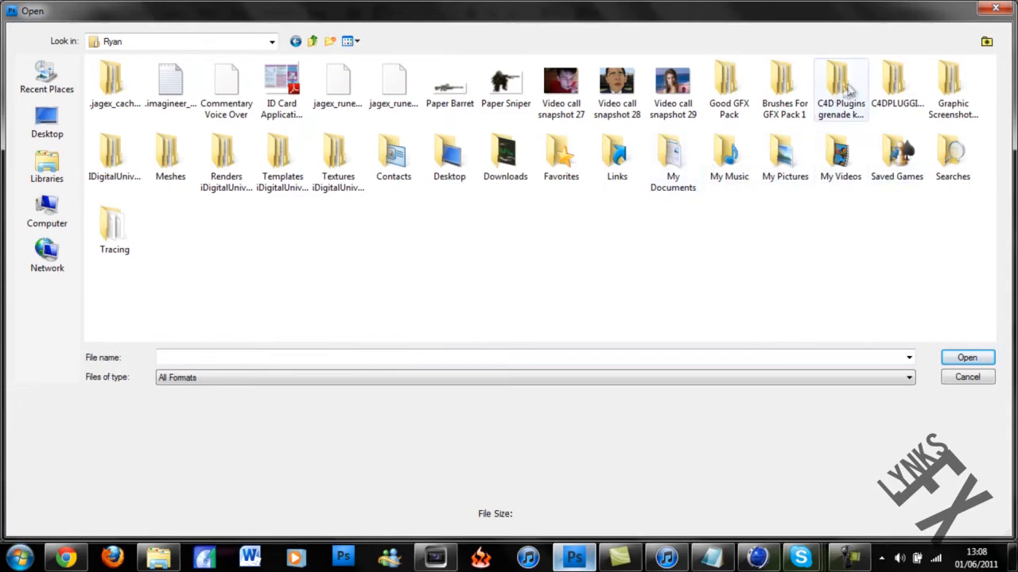
double_click(736, 91)
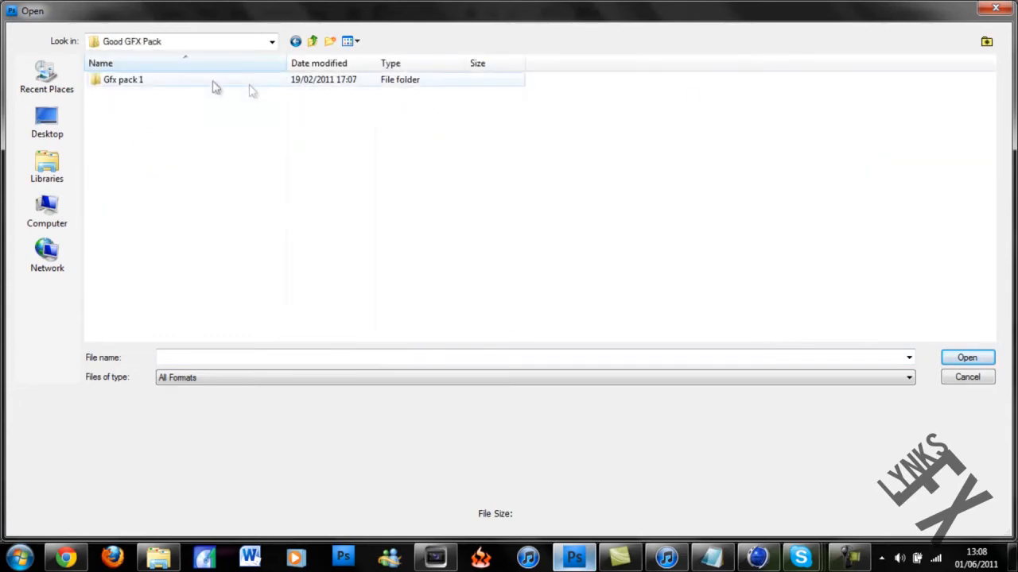
double_click(179, 82)
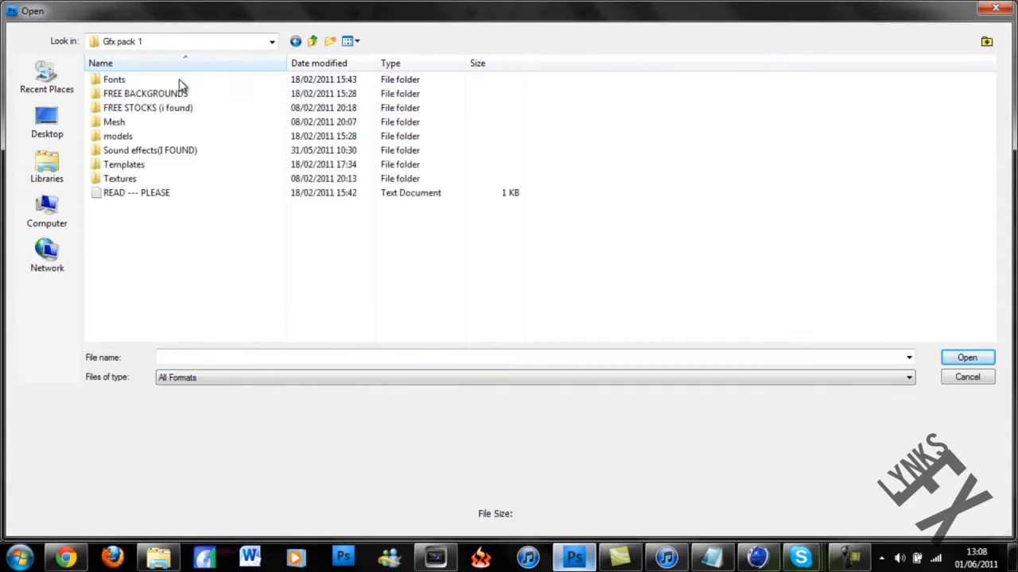
click(169, 124)
double_click(169, 124)
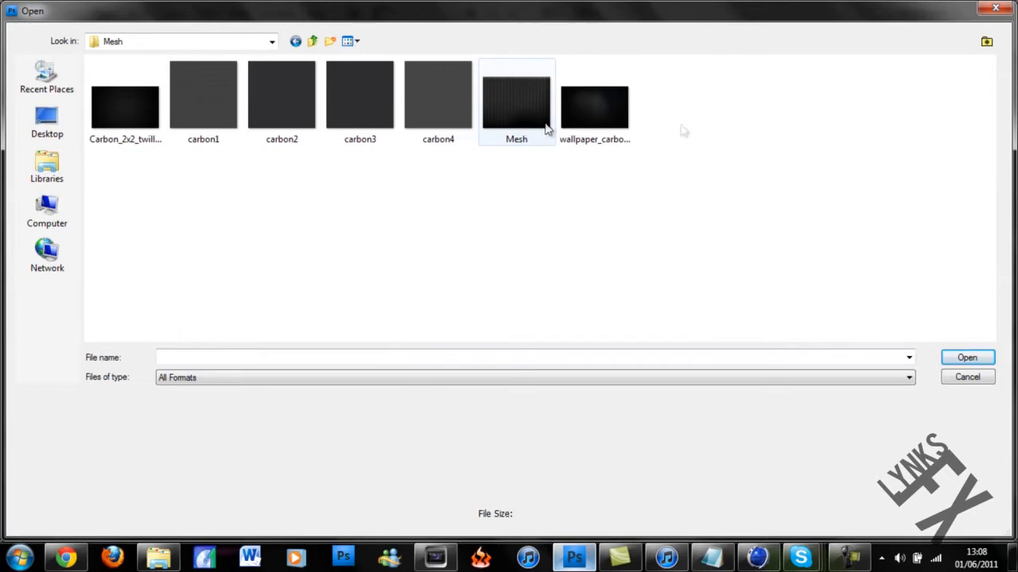
double_click(344, 102)
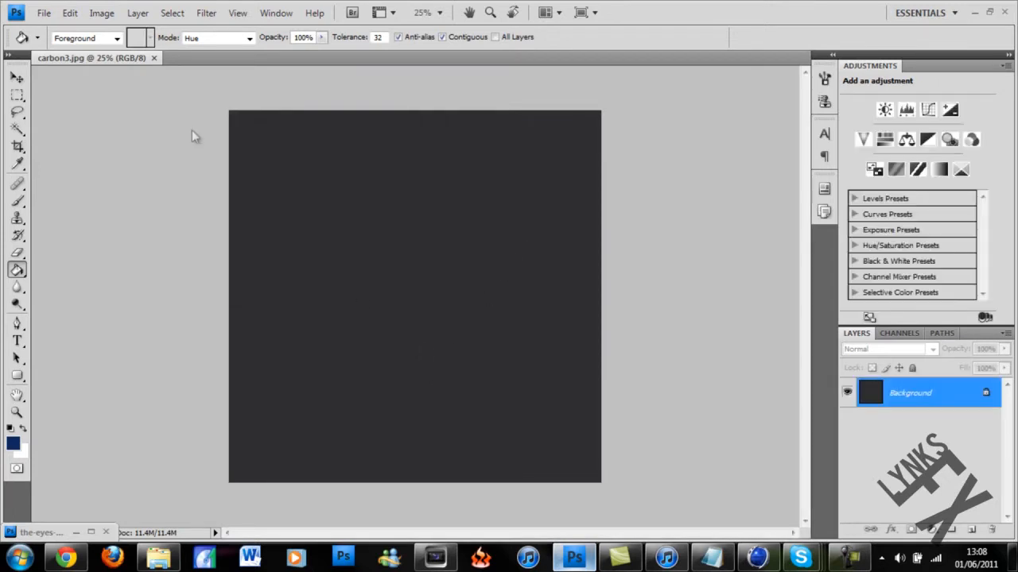
Step: Define the carbon image as a pattern named "Carbon For Wires" and close the image
click(70, 14)
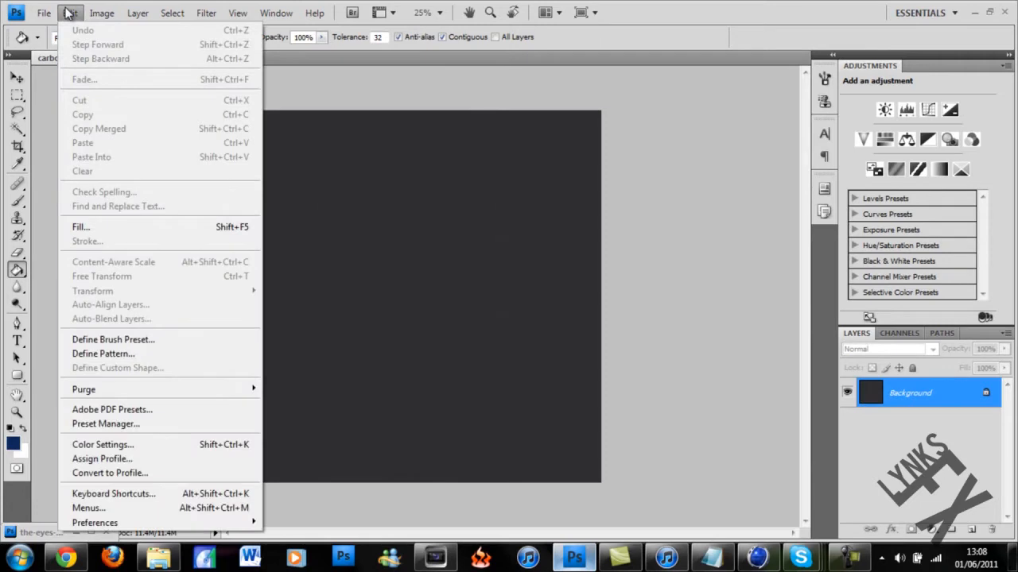
click(148, 356)
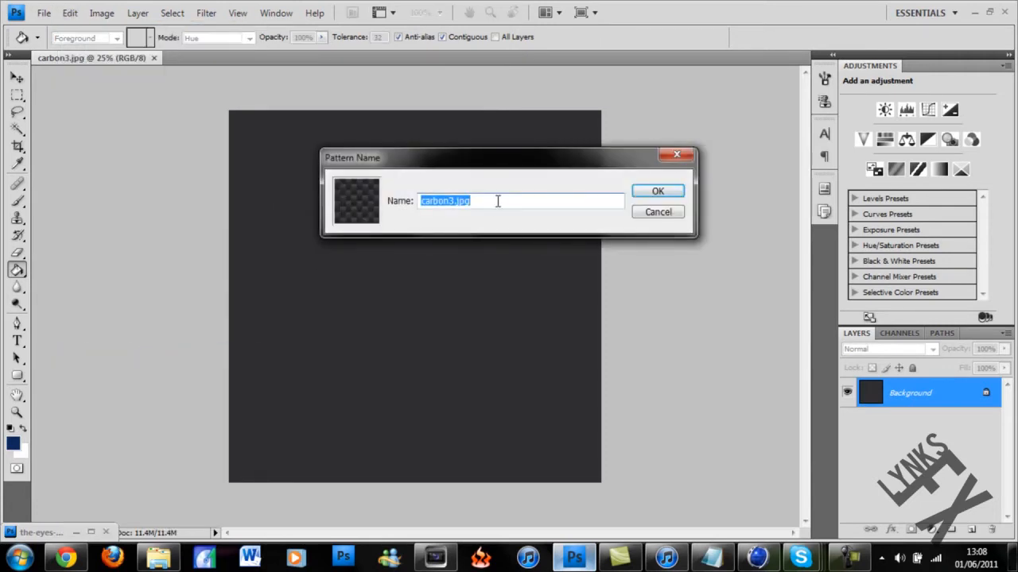
text(Carbon For Wires)
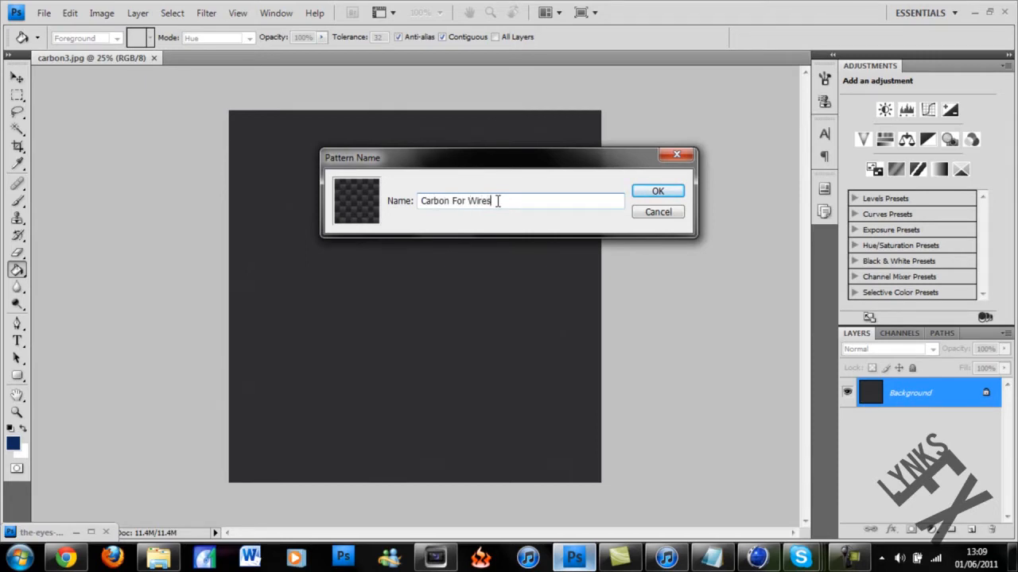
key(Return)
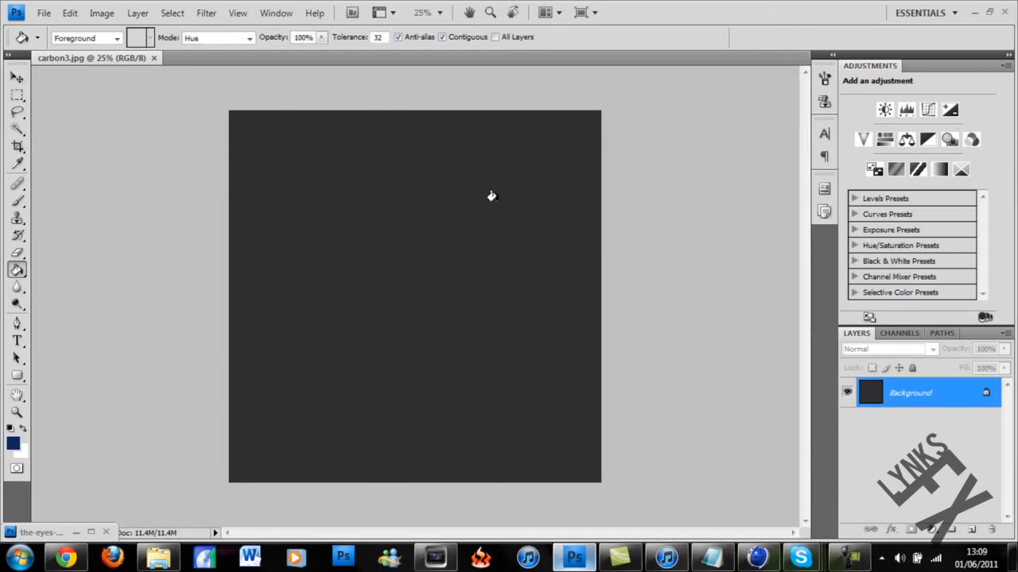
click(154, 58)
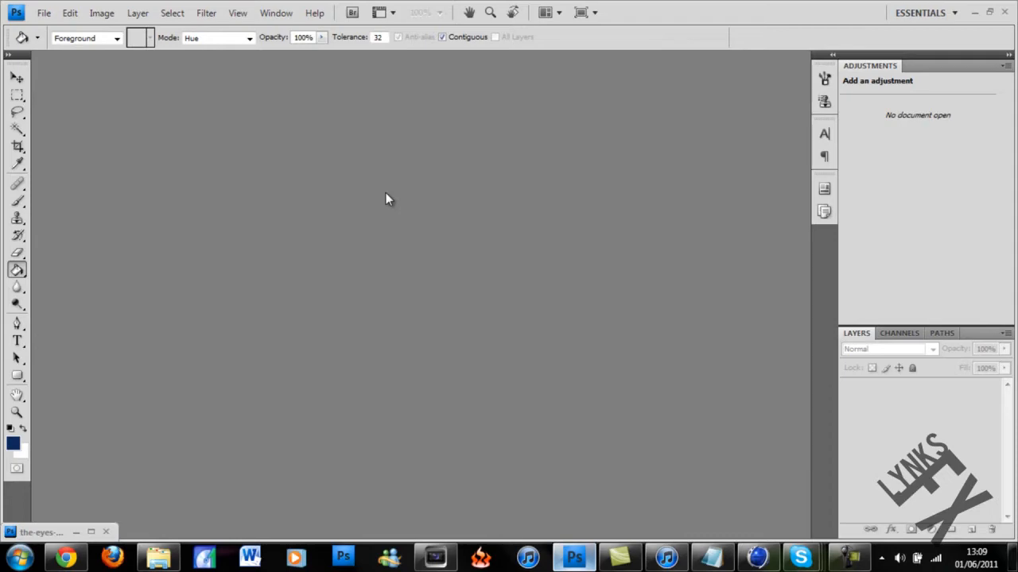
Step: Open Basic Youtube Template from the YouTube Templates folder in OMFGFX under My Documents
double_click(386, 192)
click(58, 117)
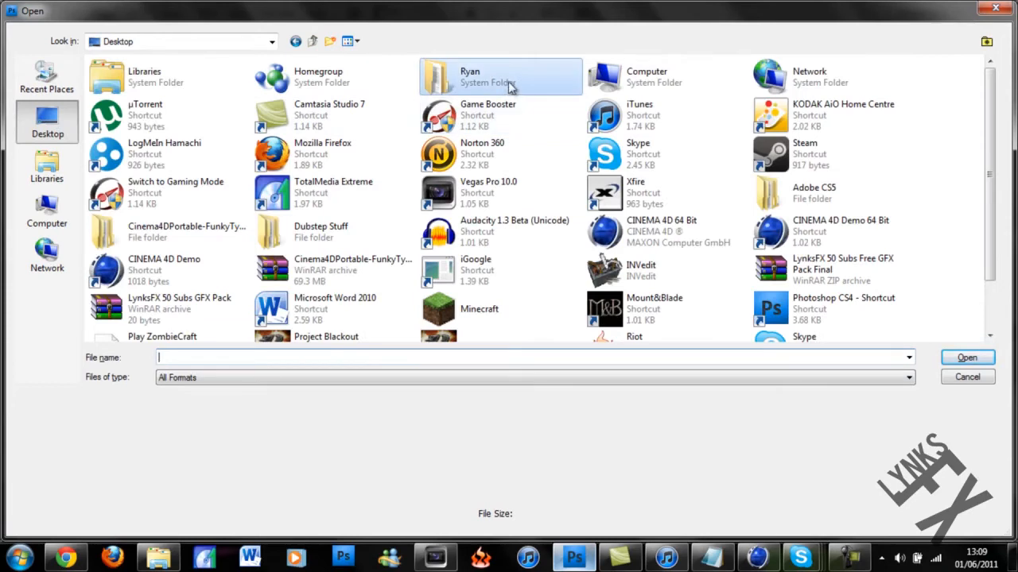
double_click(508, 85)
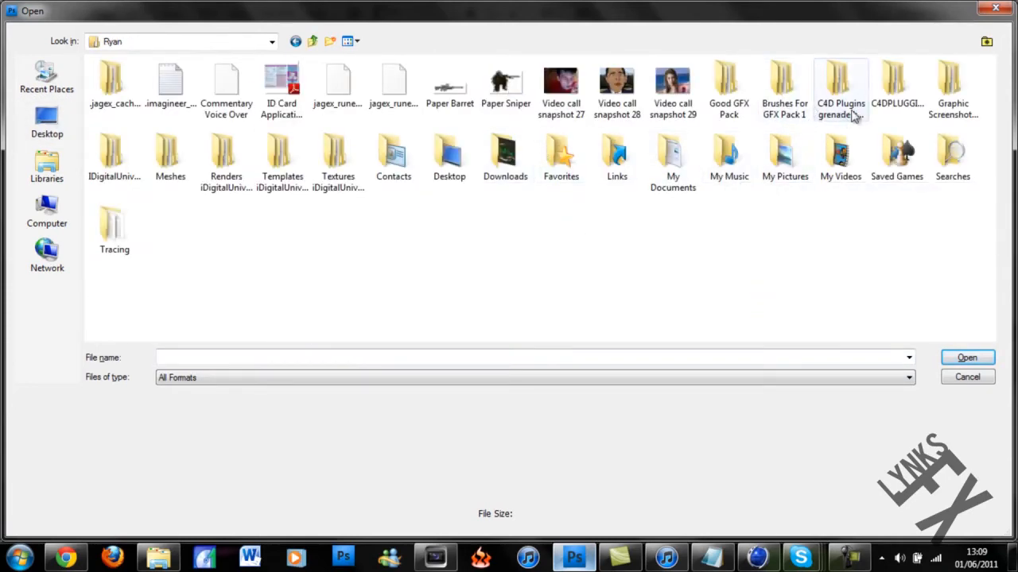
double_click(674, 172)
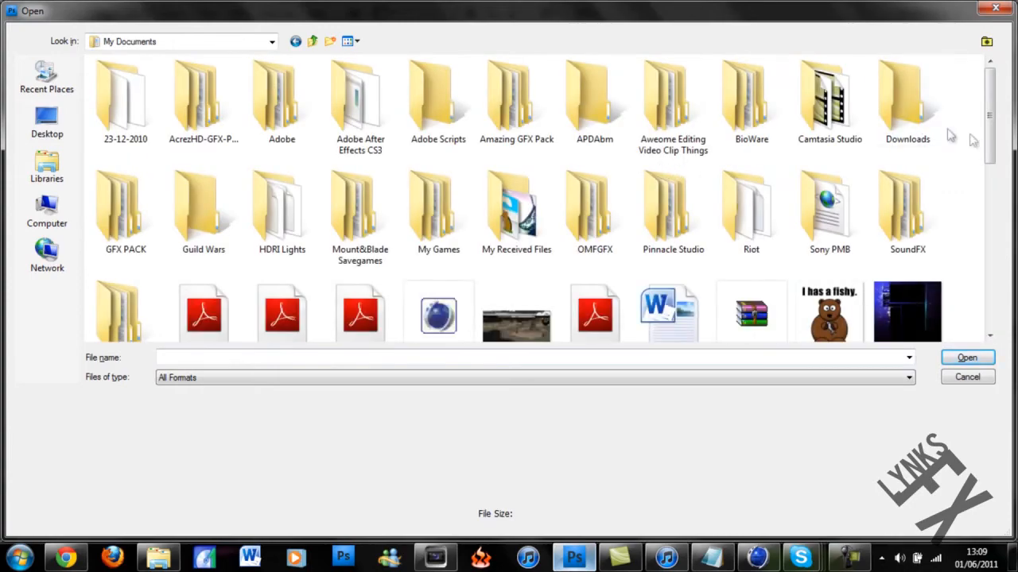
drag(989, 137, 988, 159)
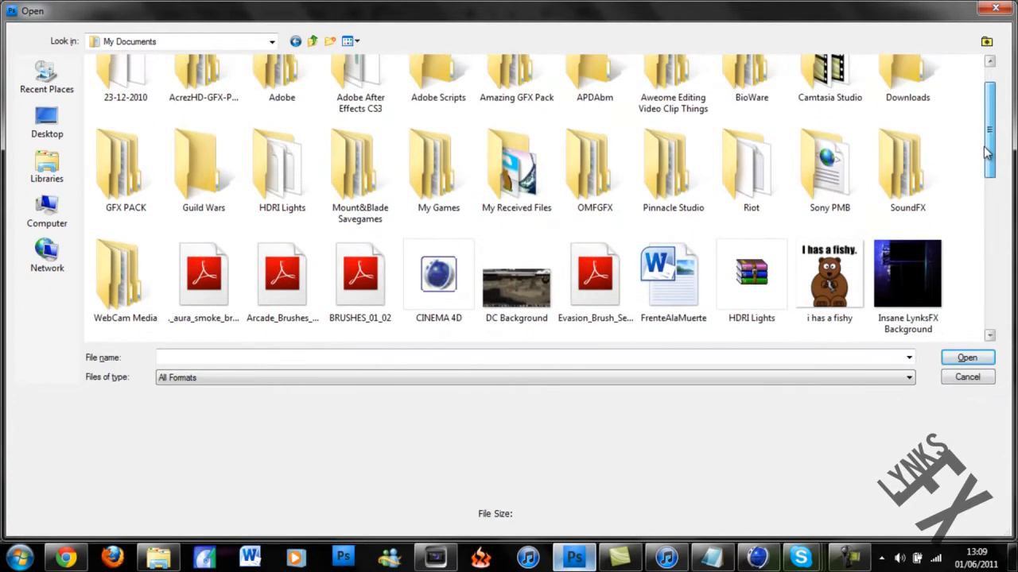
double_click(592, 171)
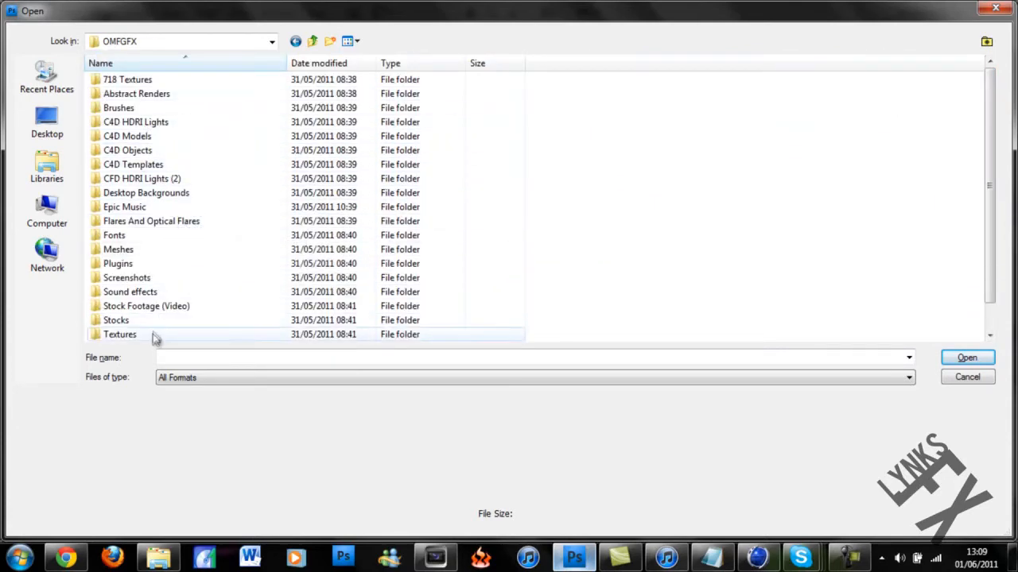
scroll(155, 336, down, 1)
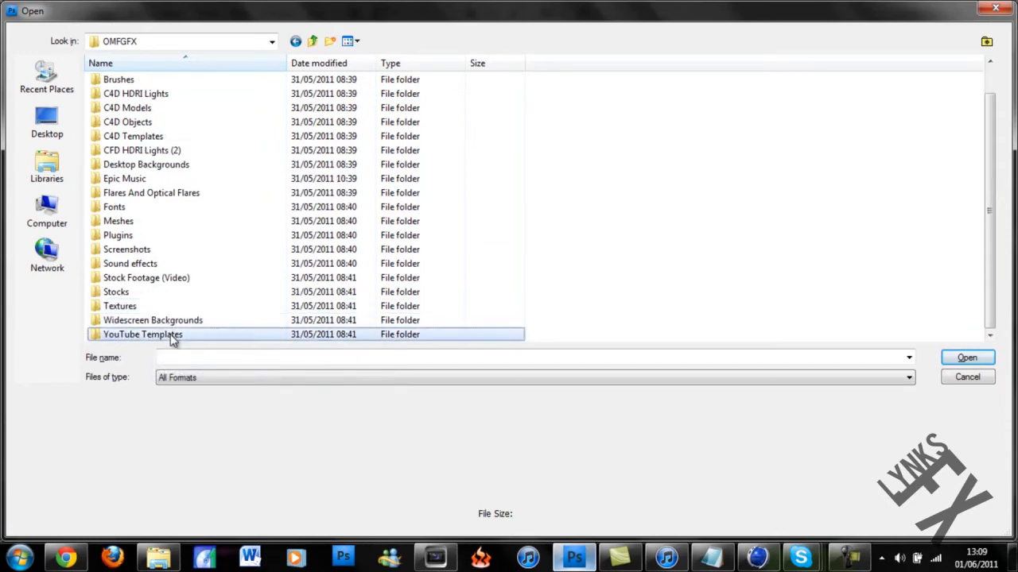
double_click(173, 337)
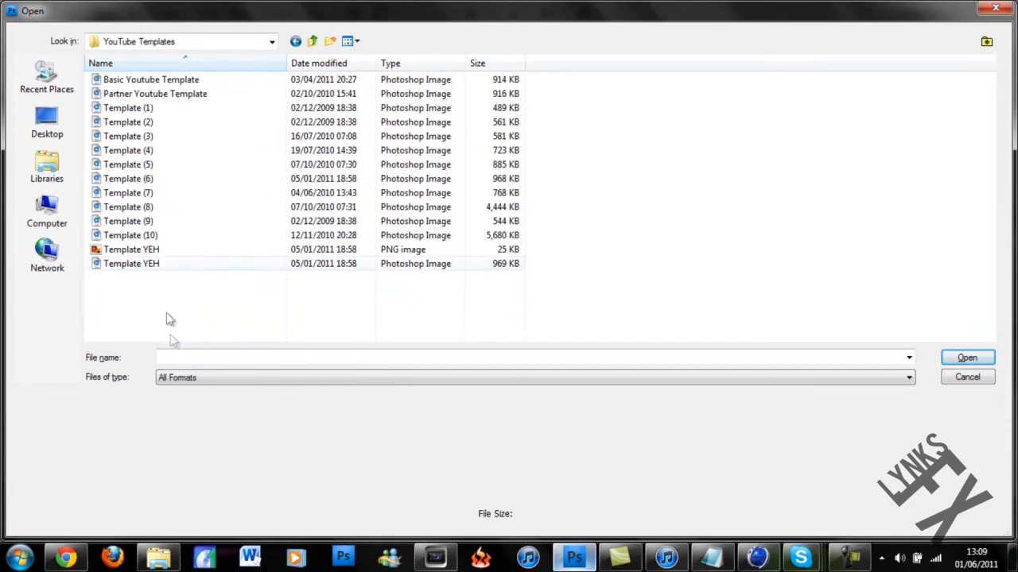
double_click(191, 82)
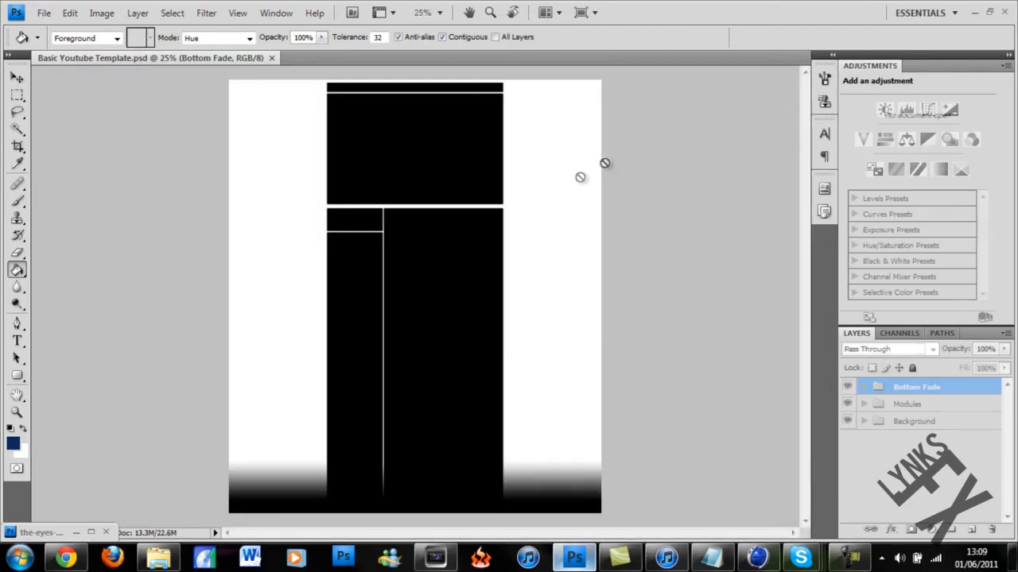
Step: Expand the Modules group and add a new layer above Top Bar
click(863, 404)
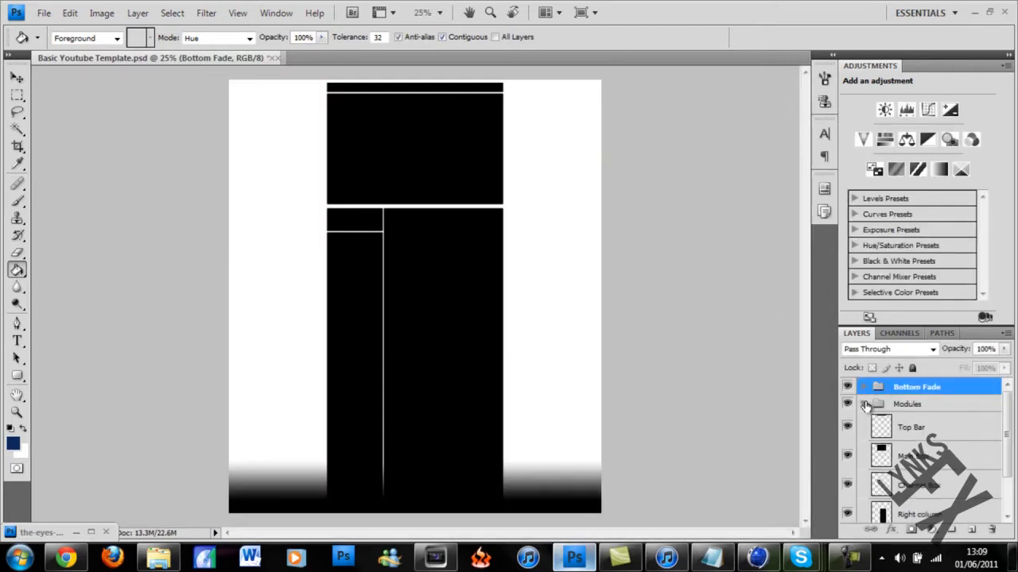
drag(1006, 430, 1005, 438)
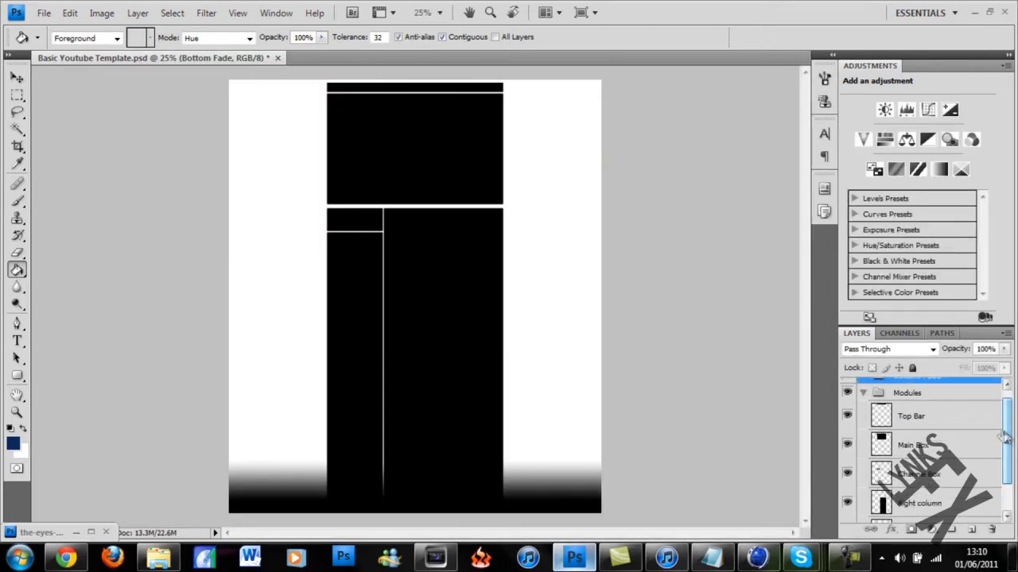
click(969, 421)
click(972, 528)
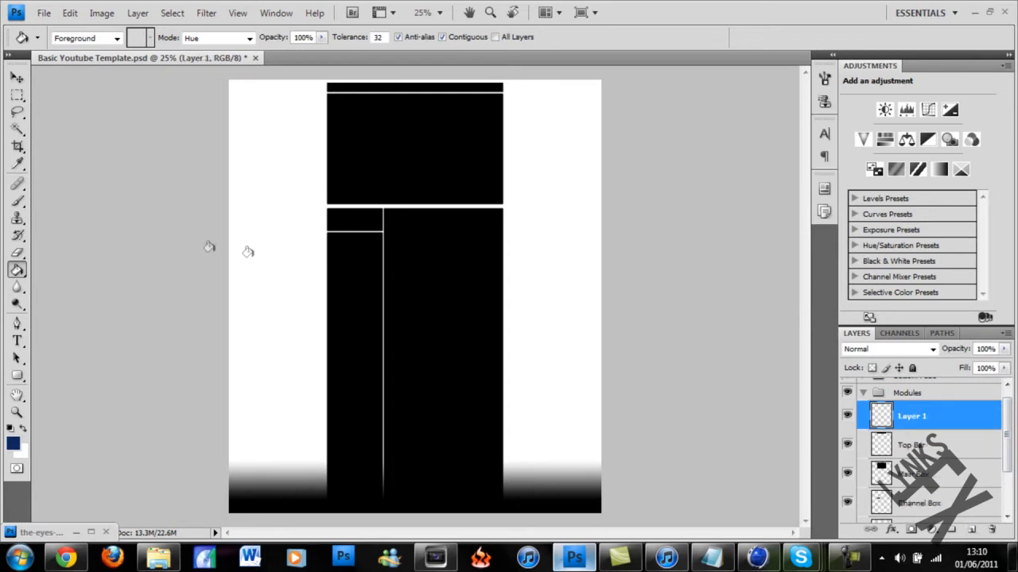
Step: Draw a black (000000) rectangle with the Rectangle Tool, covering the template's whole central column from above to below the canvas
click(18, 376)
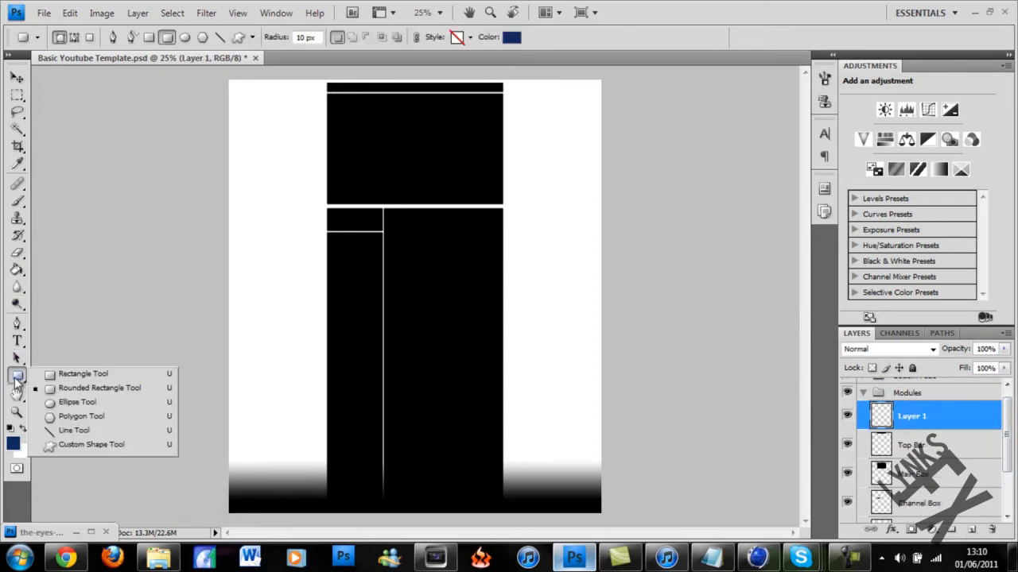
click(60, 374)
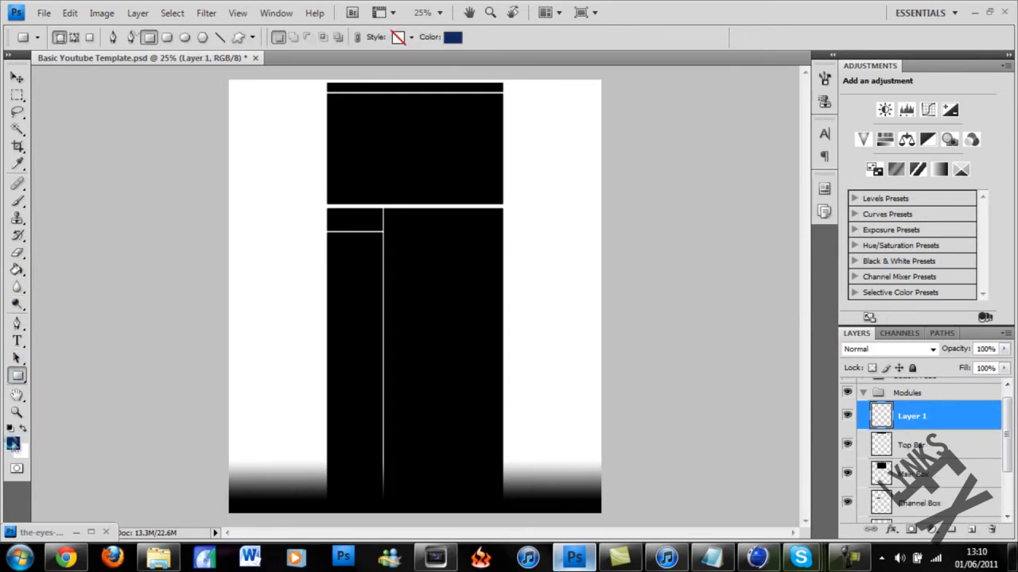
click(13, 445)
click(495, 469)
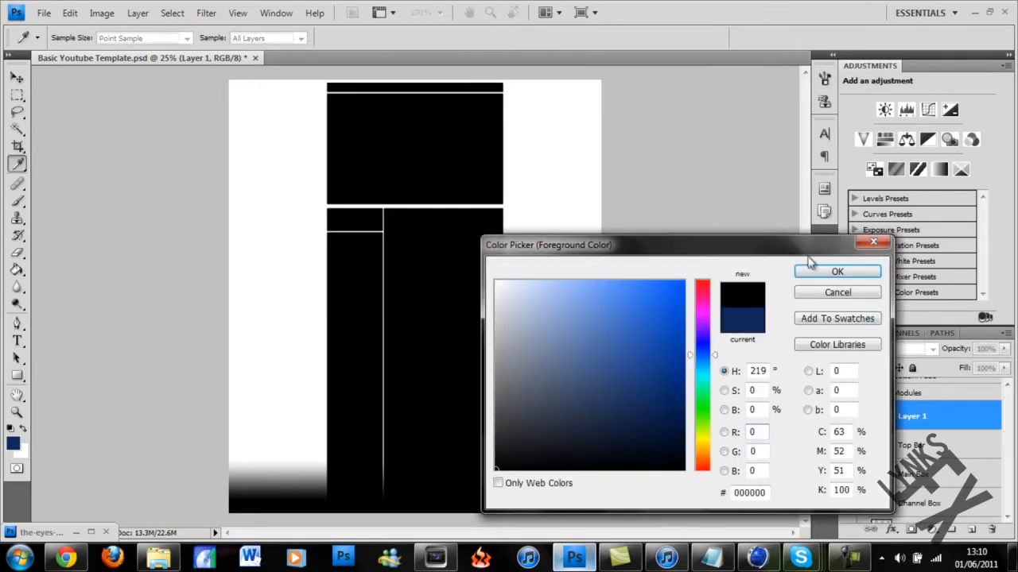
click(842, 272)
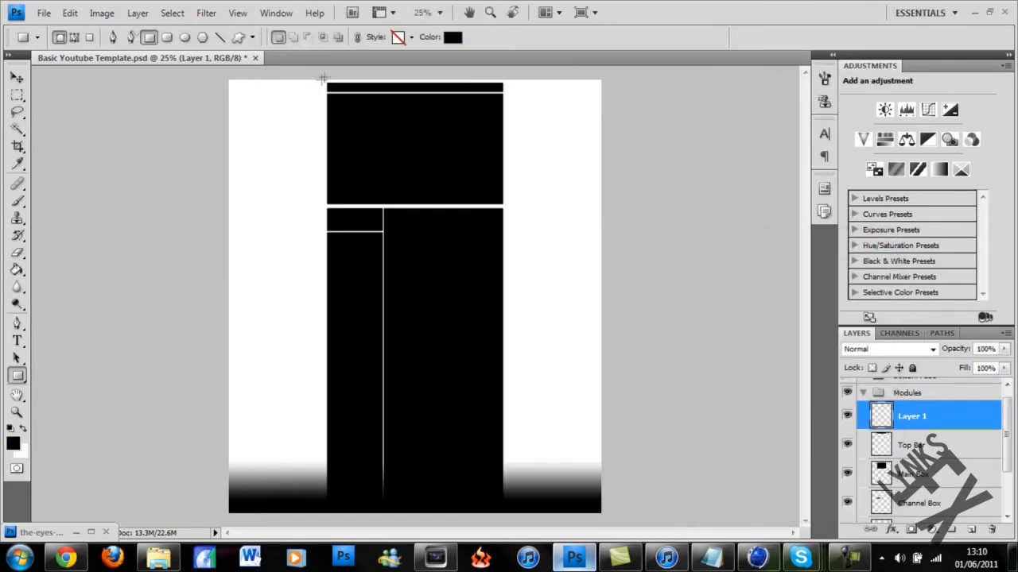
drag(326, 74, 505, 521)
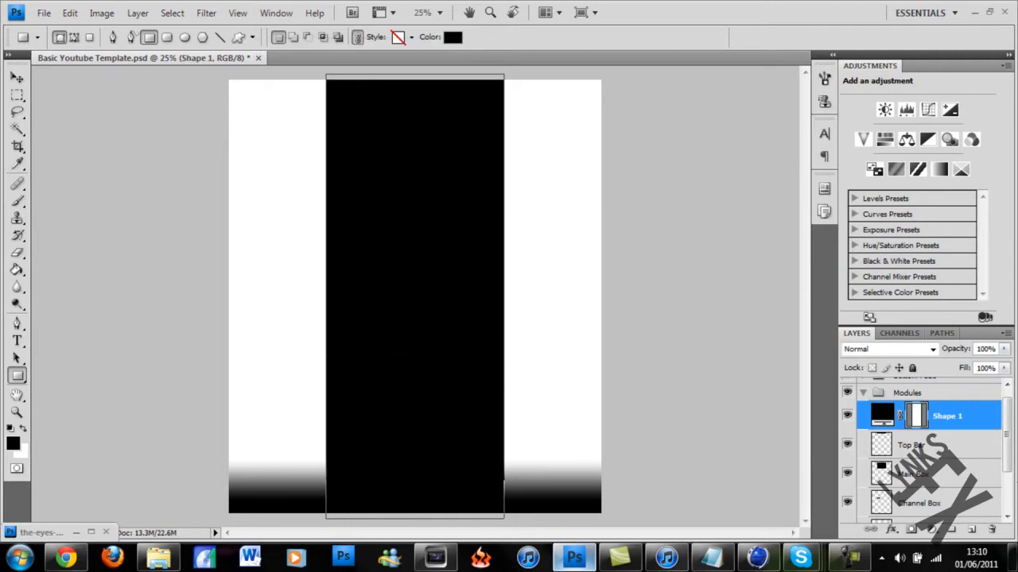
Step: Delete the original module layers from Top Bar through Left column
click(971, 447)
scroll(986, 461, down, 3)
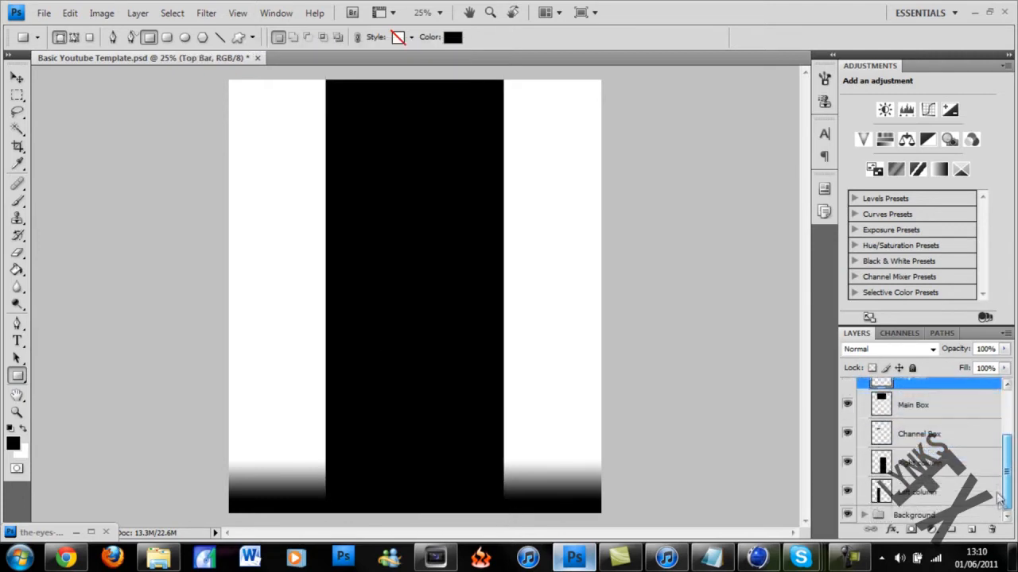
shift+click(983, 493)
key(Delete)
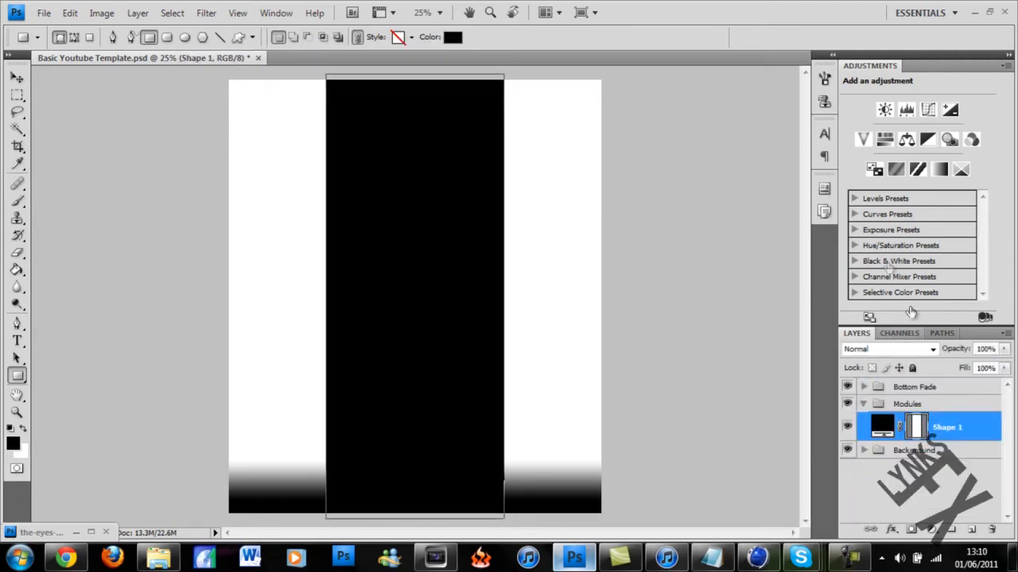
Step: Add a new layer directly above the Background group and briefly hide and show the black rectangle to check it
click(946, 450)
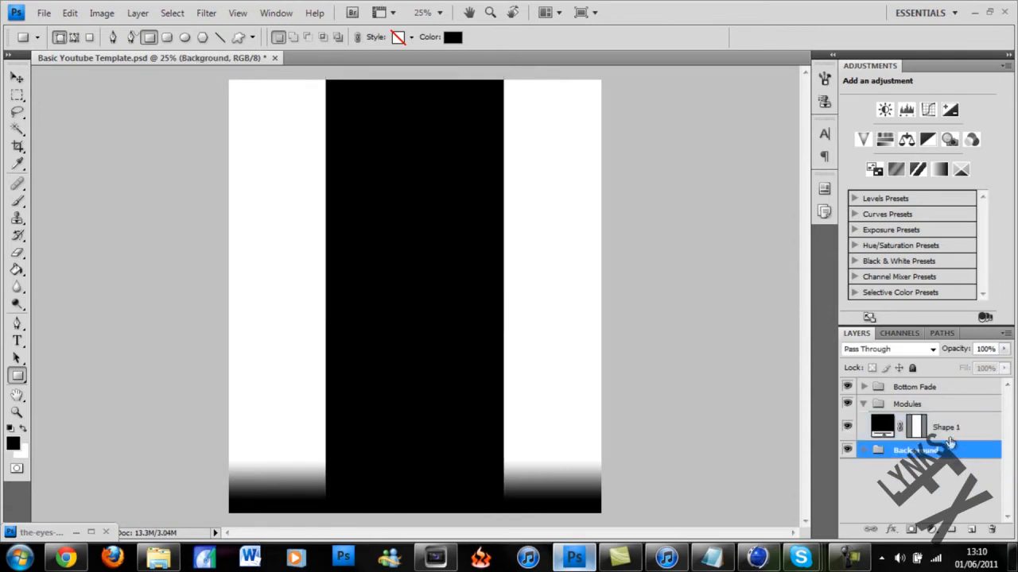
click(973, 531)
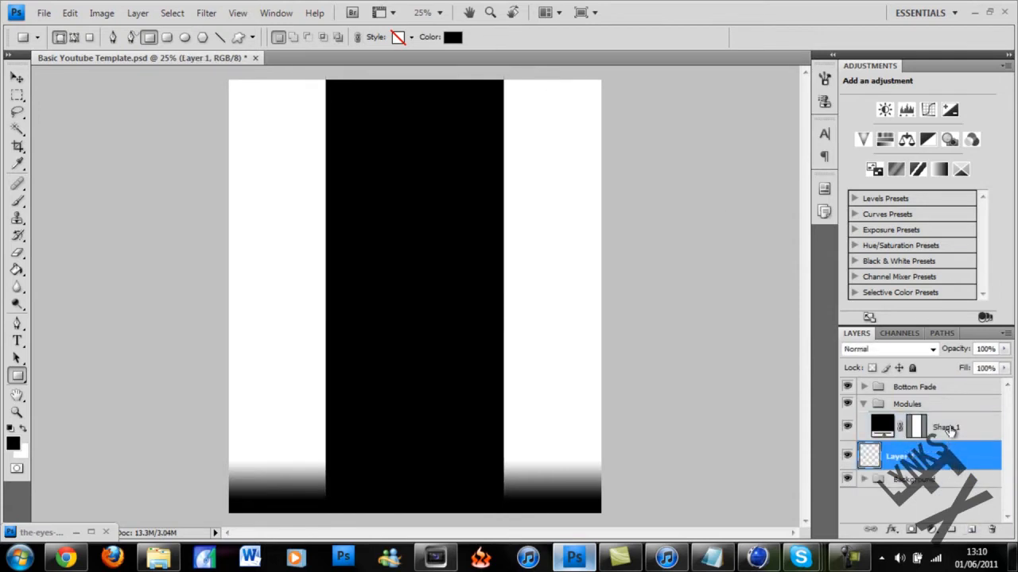
click(846, 429)
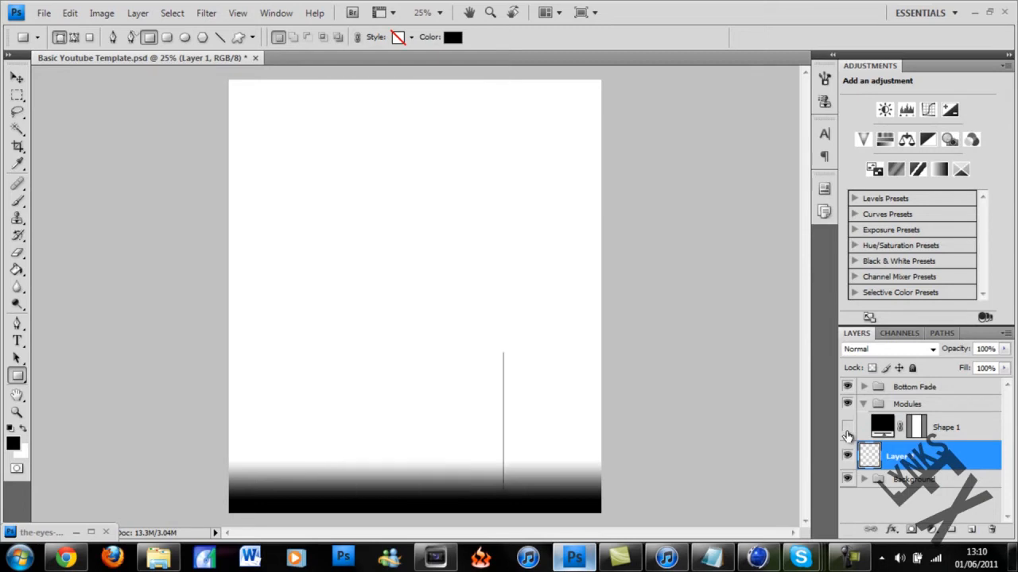
click(846, 429)
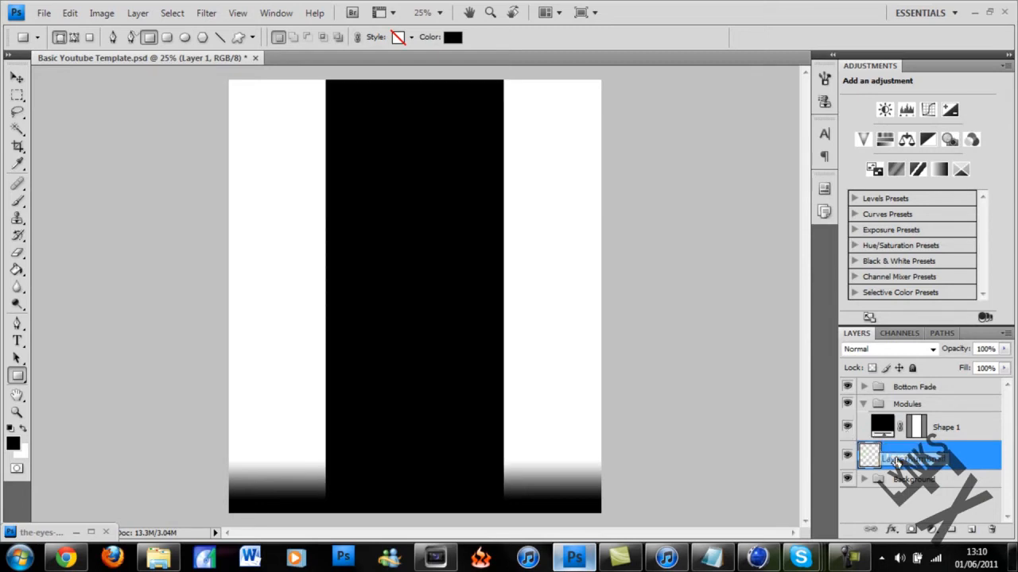
Step: Set the Brush tool's diameter to 24 px and paint a short slanted black stroke in the white area beside the central column
click(17, 200)
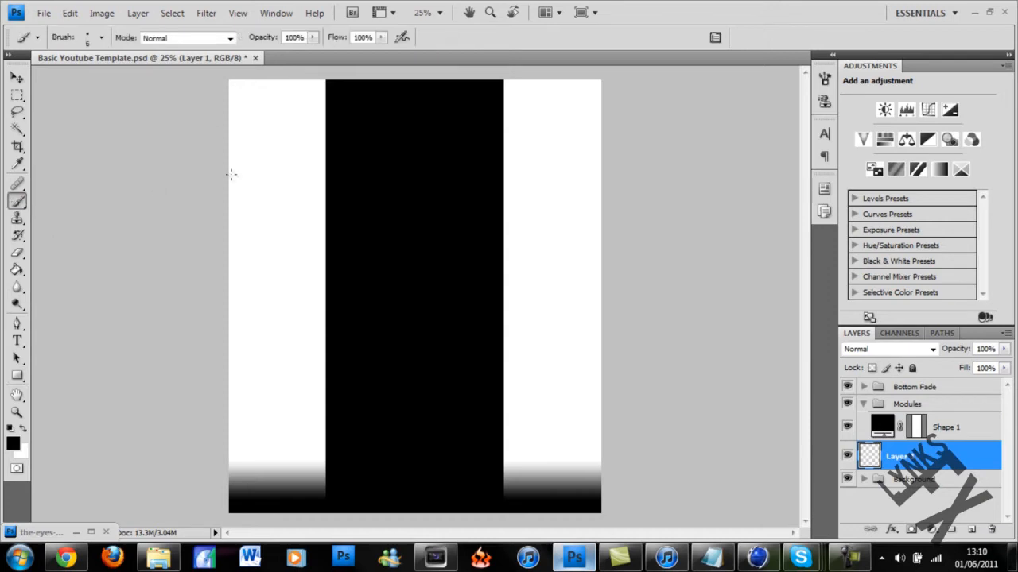
right_click(318, 212)
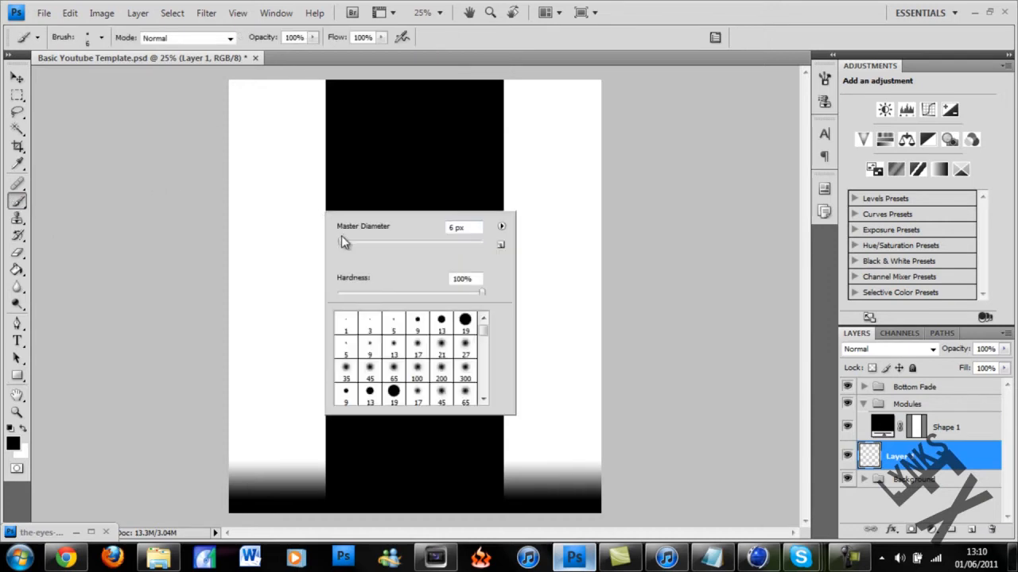
drag(347, 238, 352, 244)
click(353, 242)
drag(302, 175, 294, 244)
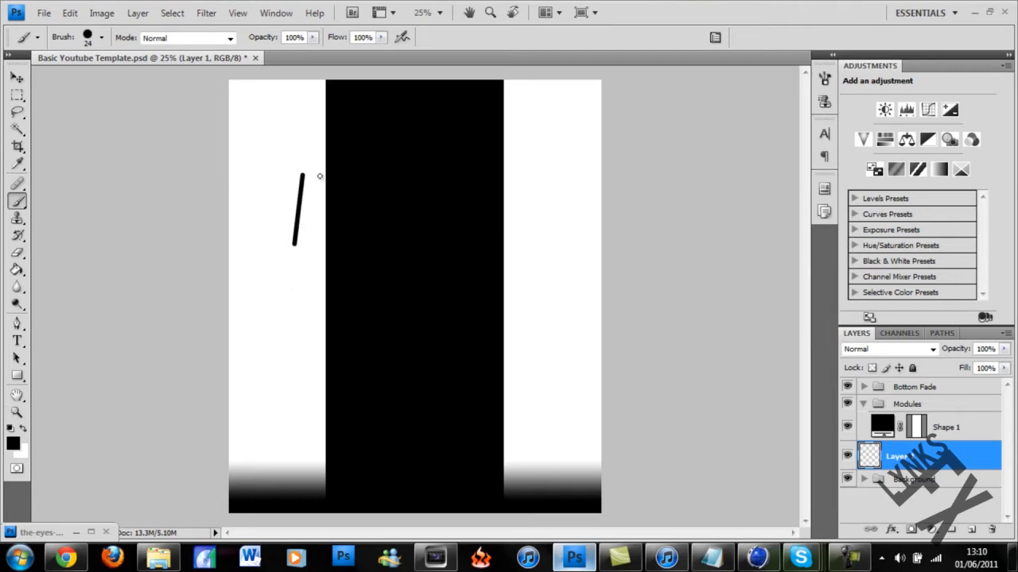
Step: Undo the test brush stroke and draw a curved Pen tool path bulging out from the upper part of the black column
key(ctrl+z)
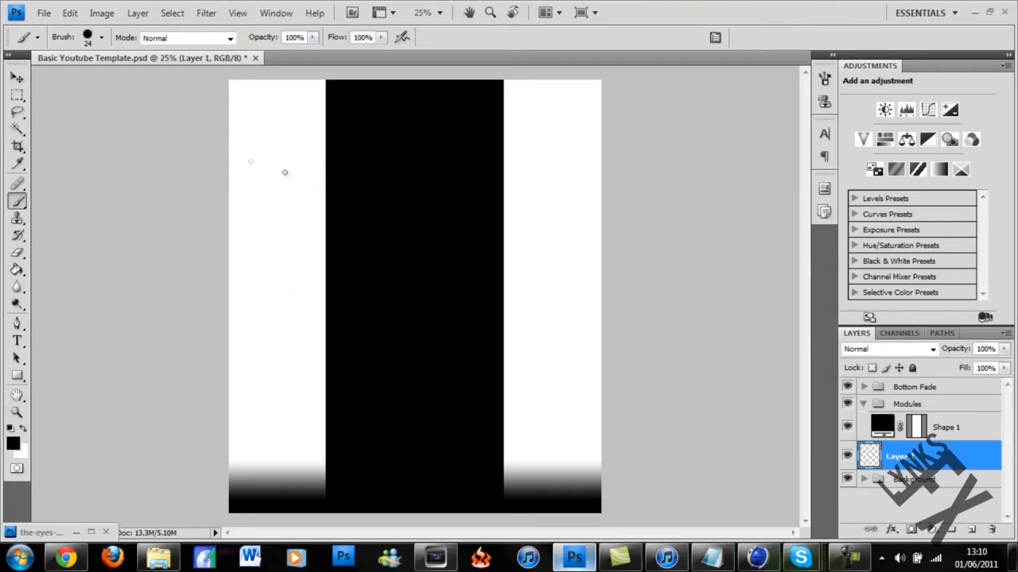
click(17, 325)
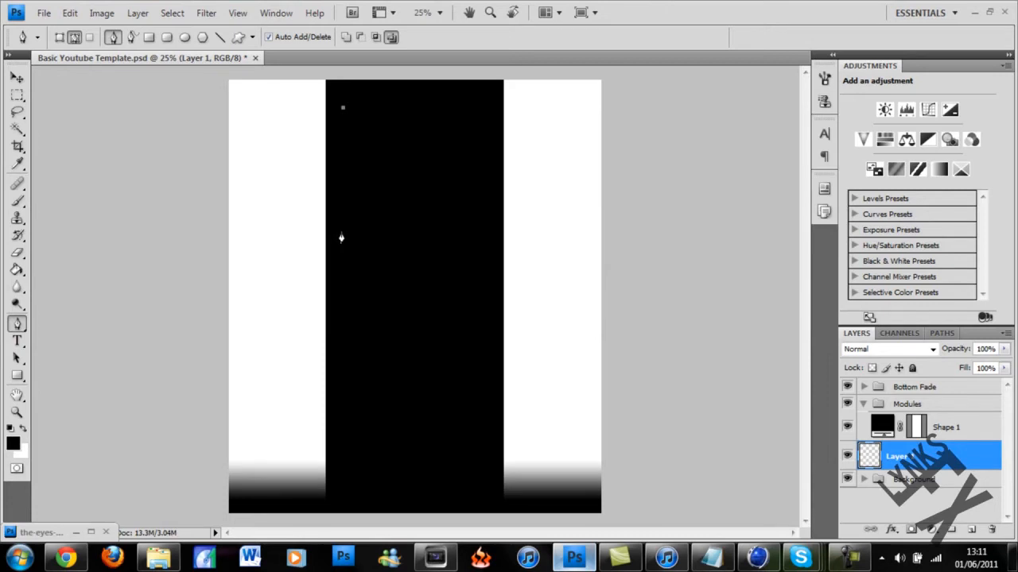
drag(341, 232, 434, 361)
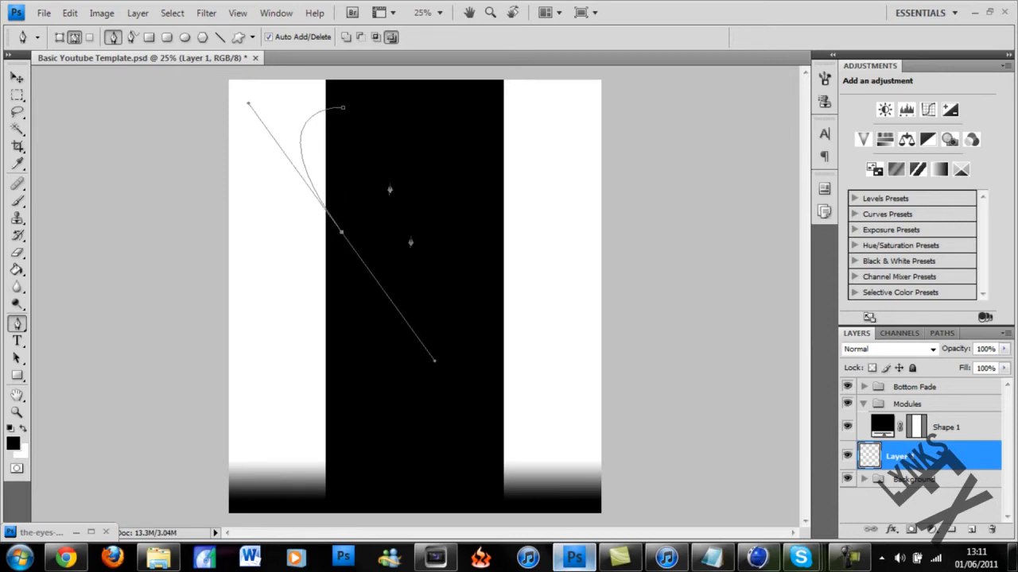
Step: Stroke the curved path with the Brush, leaving Simulate Pressure off, and delete the path
right_click(300, 151)
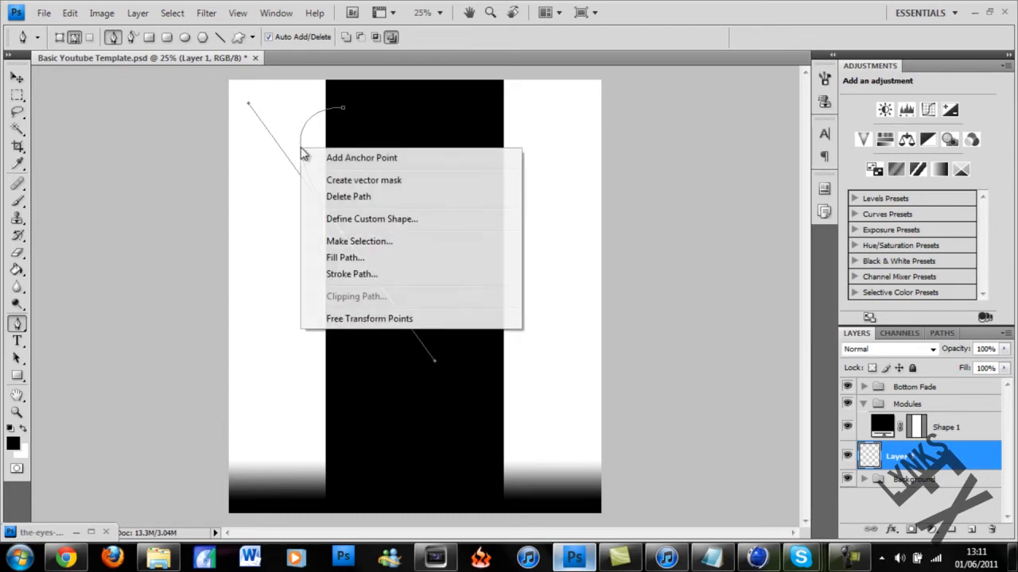
click(389, 279)
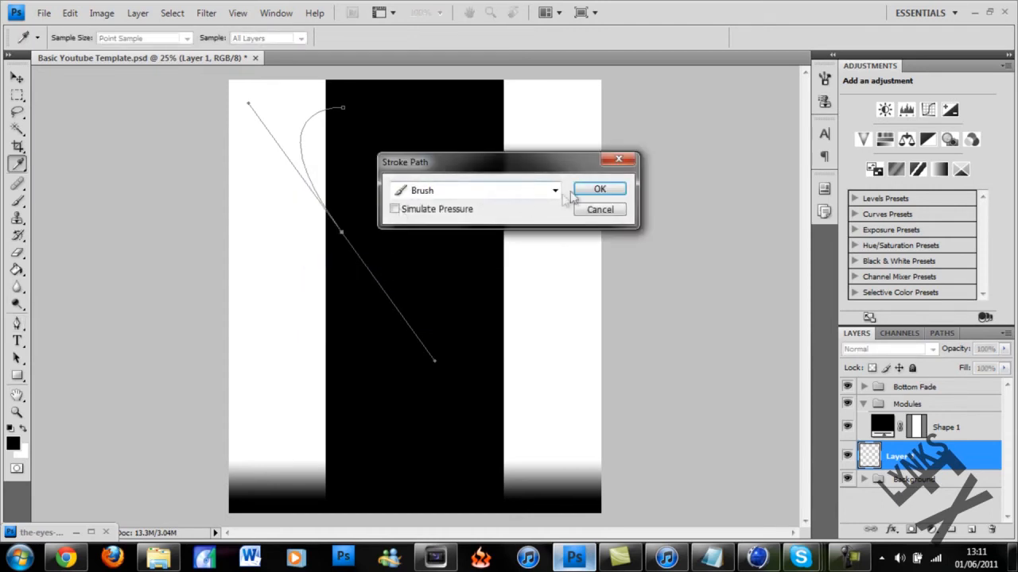
click(554, 191)
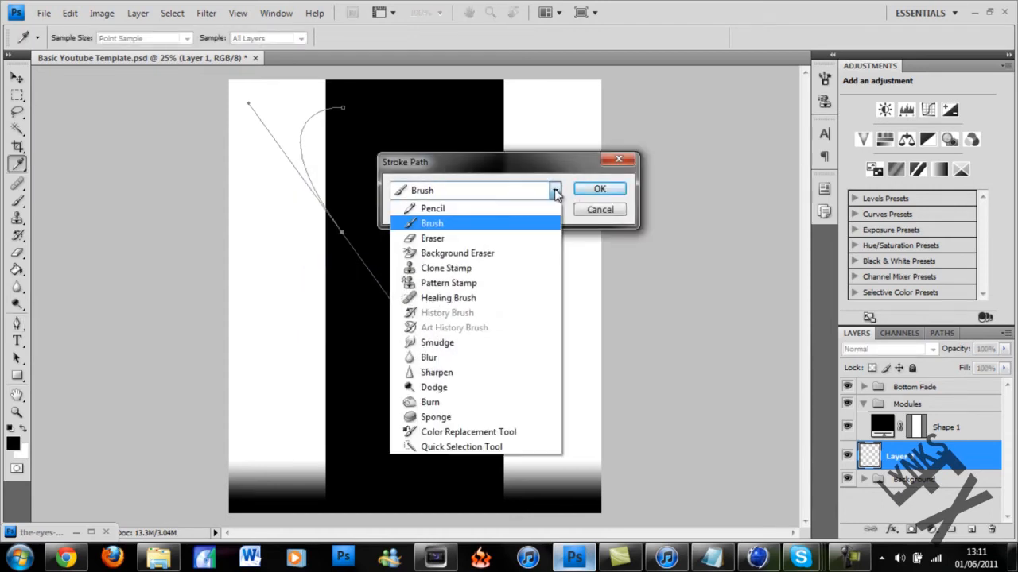
click(505, 224)
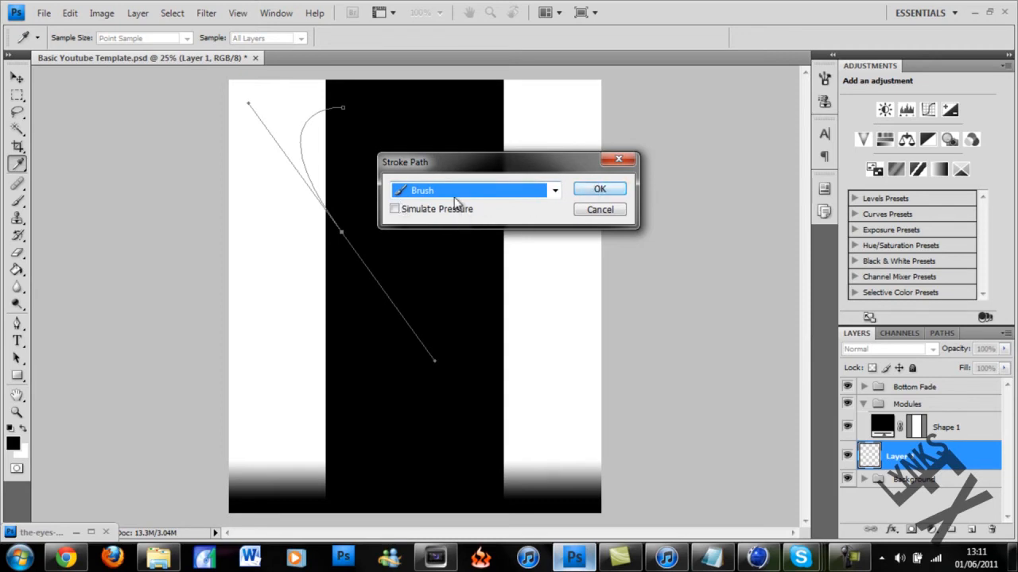
click(601, 191)
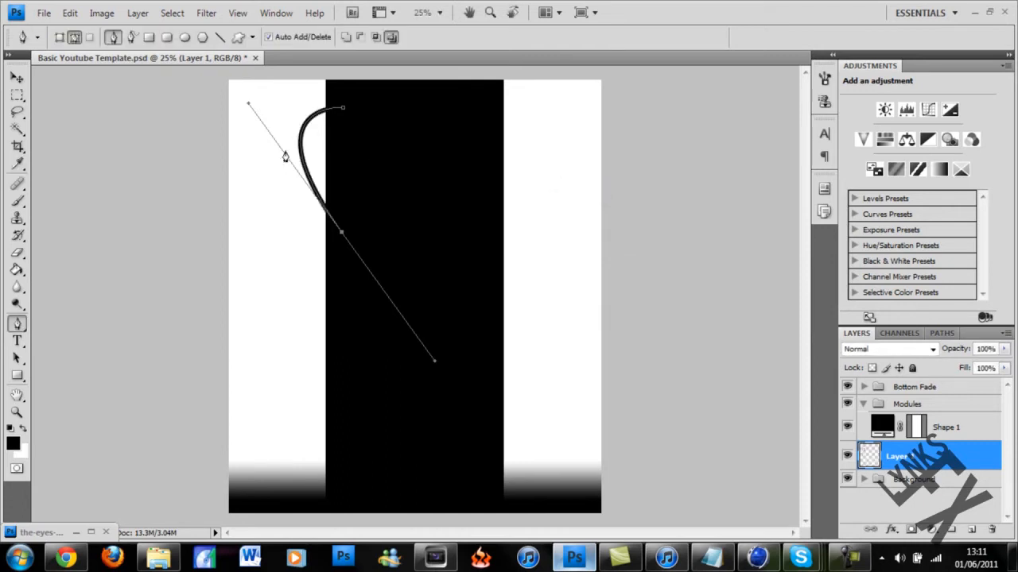
right_click(306, 138)
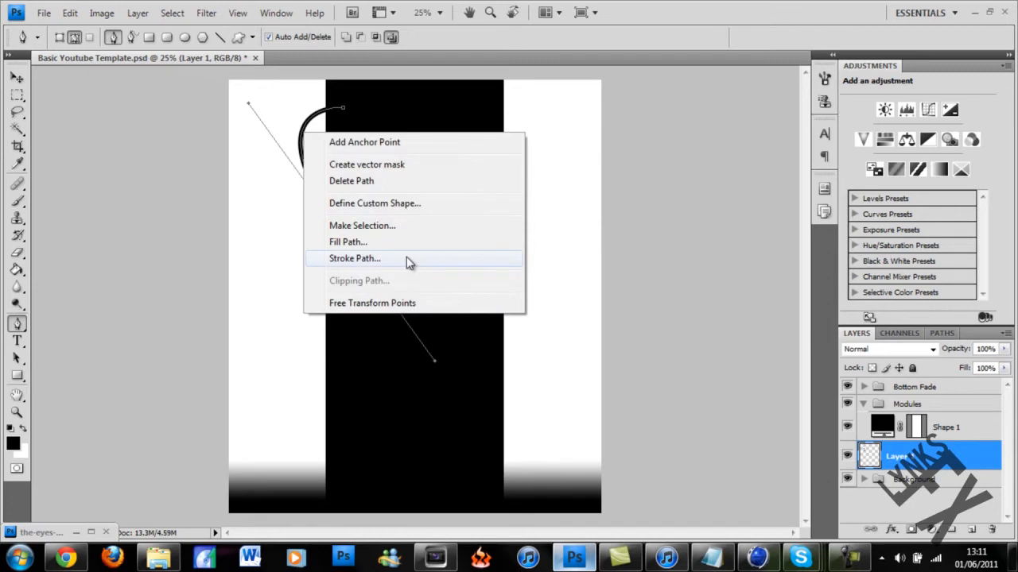
click(401, 184)
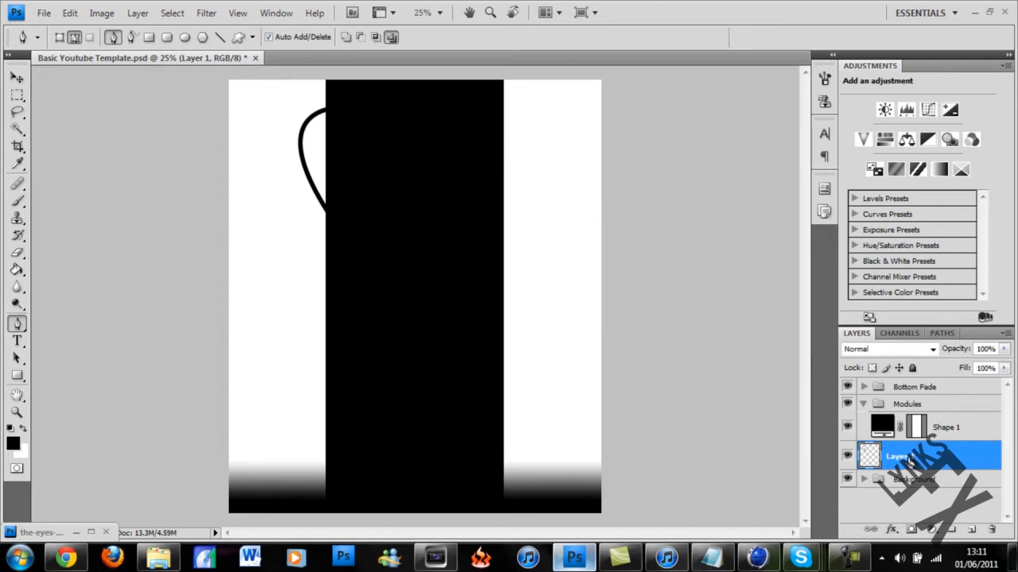
Step: Add a Pattern Overlay to the wire layer using the dark carbon pattern, at about 65% scale and 100% opacity
click(891, 531)
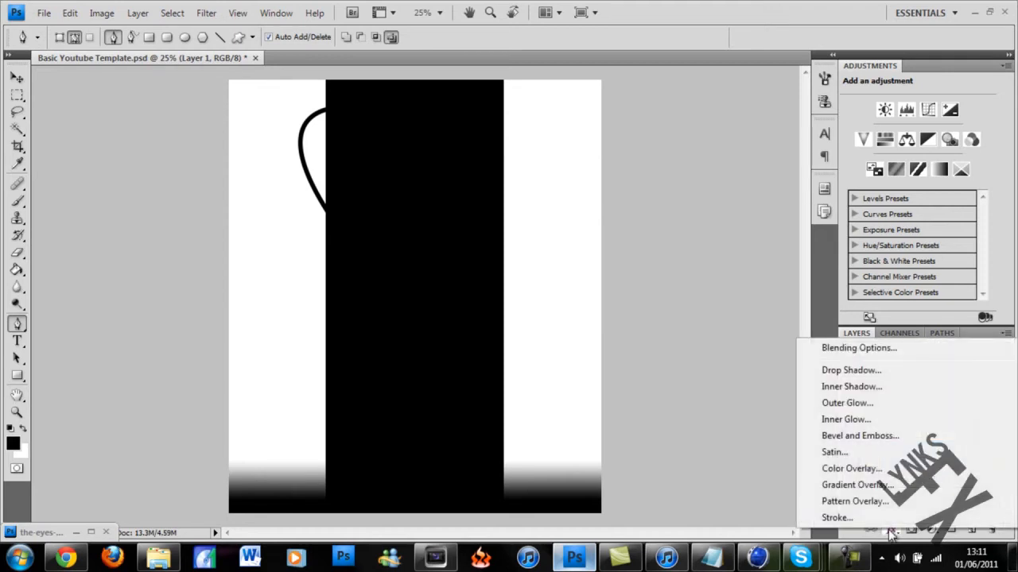
click(872, 504)
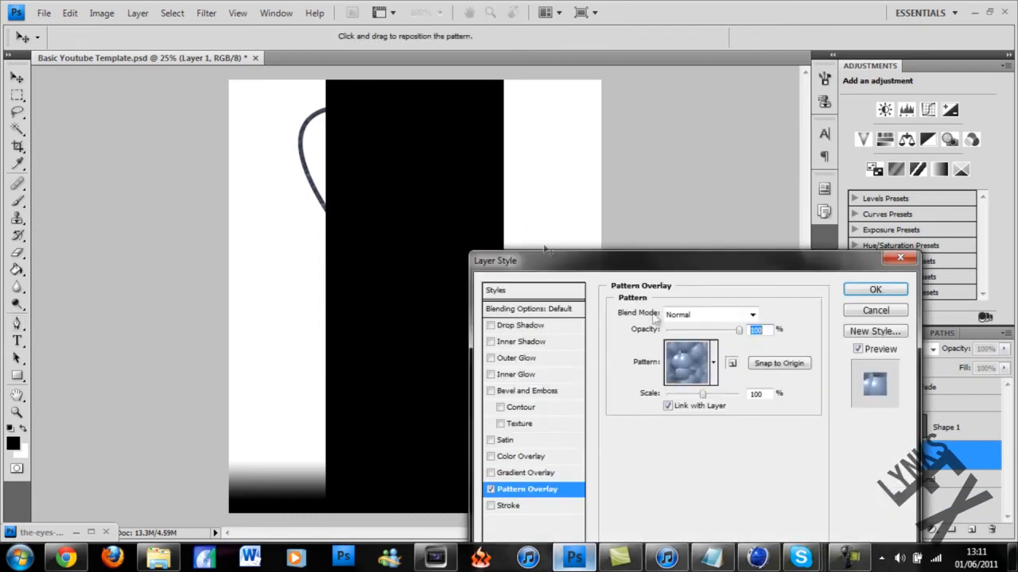
click(668, 383)
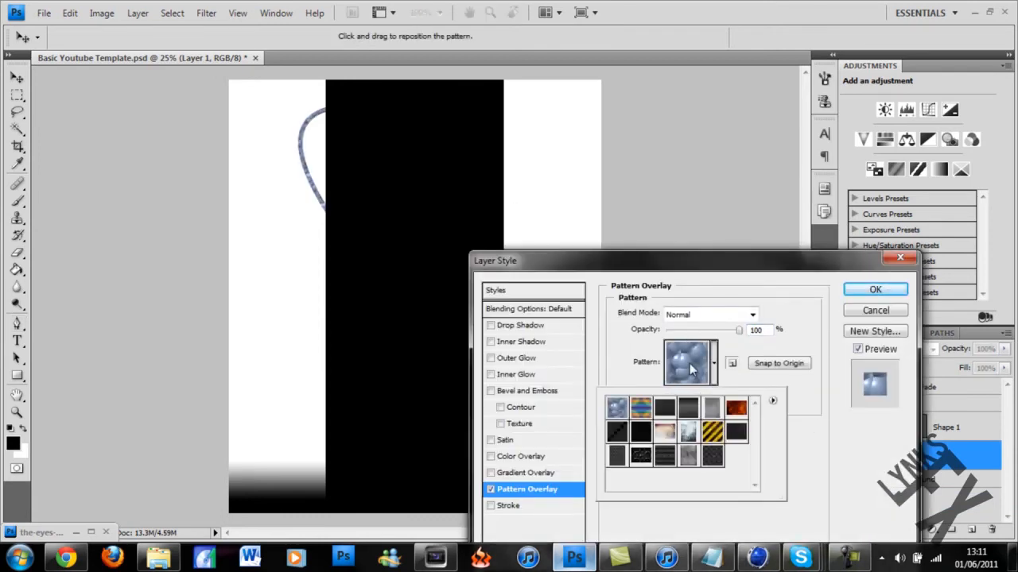
click(712, 459)
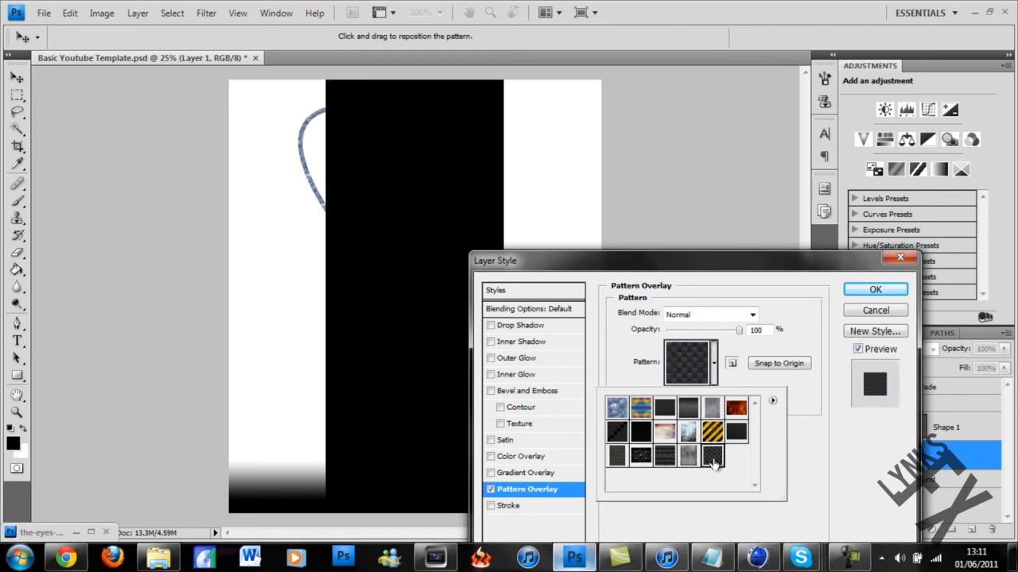
click(642, 343)
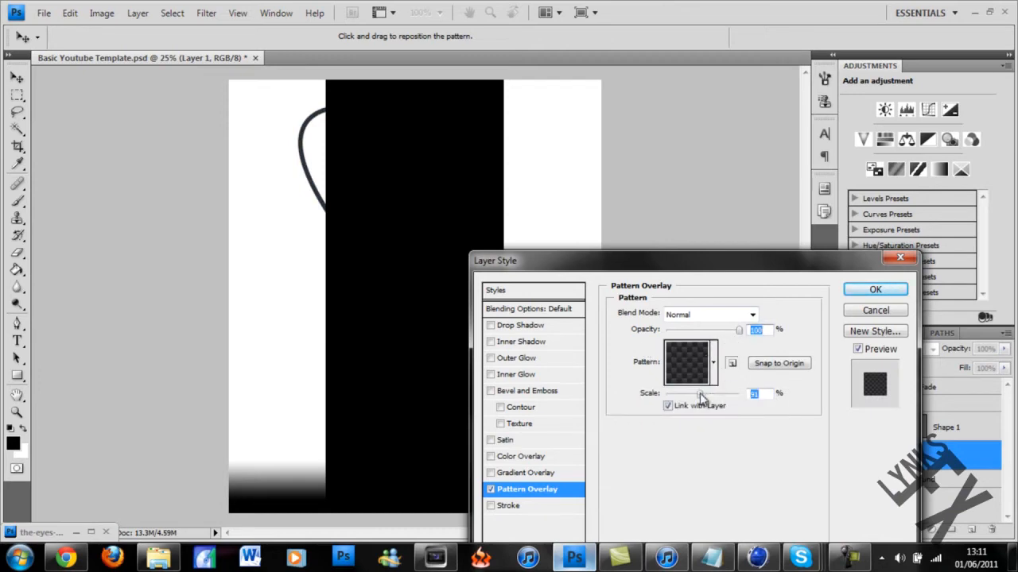
drag(700, 397, 694, 398)
mouse_move(739, 334)
mouse_down()
mouse_move(709, 344)
mouse_move(746, 347)
mouse_up()
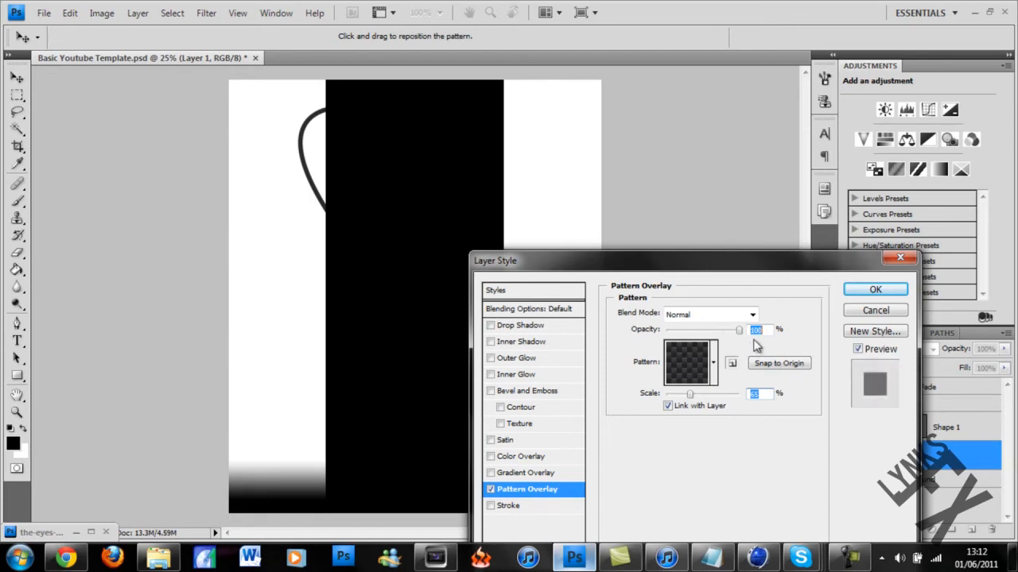
Step: Add a smooth Inner Bevel to the wire with a depth of 286% and a size of 29 px
click(499, 395)
click(515, 394)
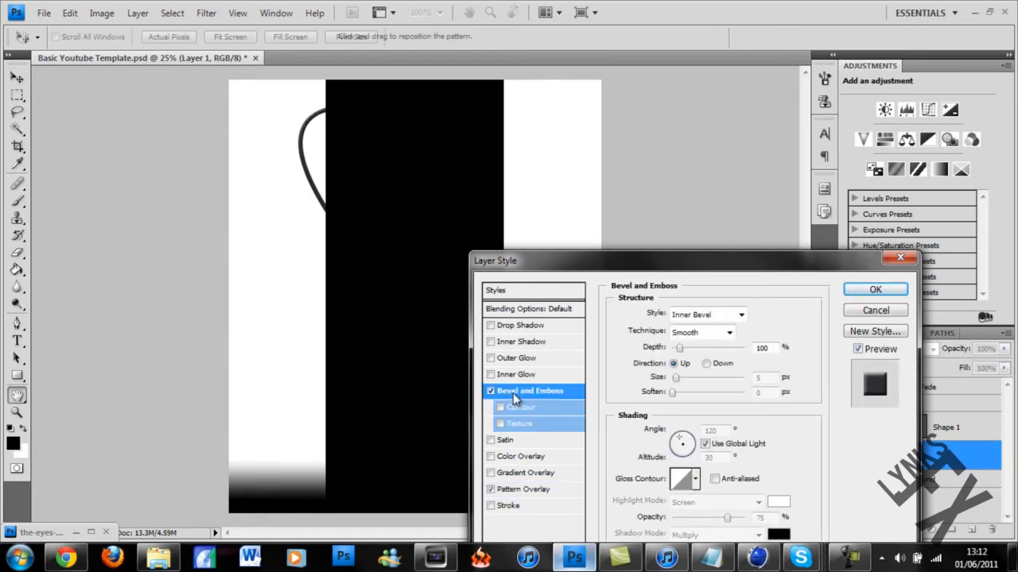
drag(677, 349, 687, 383)
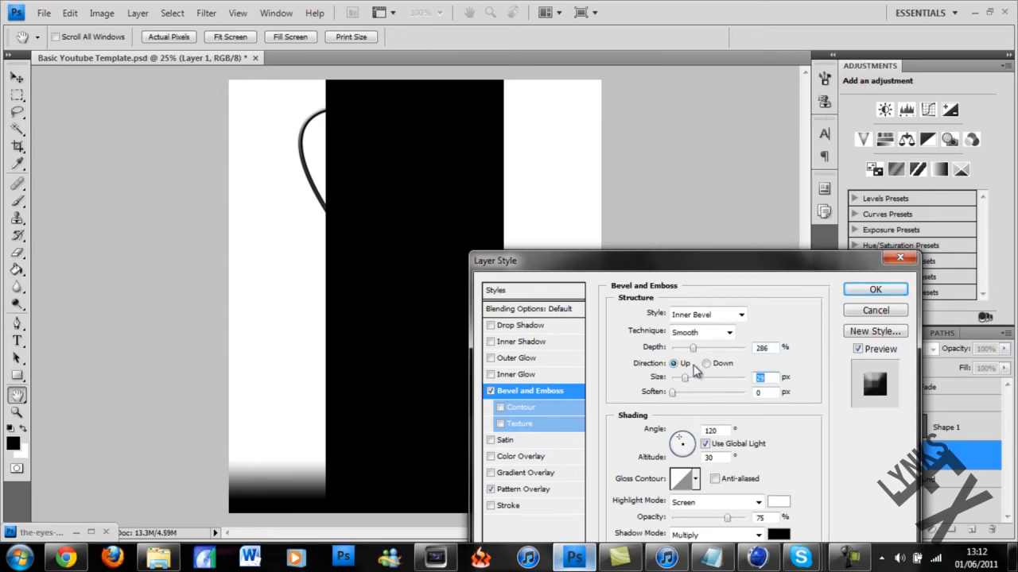
drag(679, 263, 651, 164)
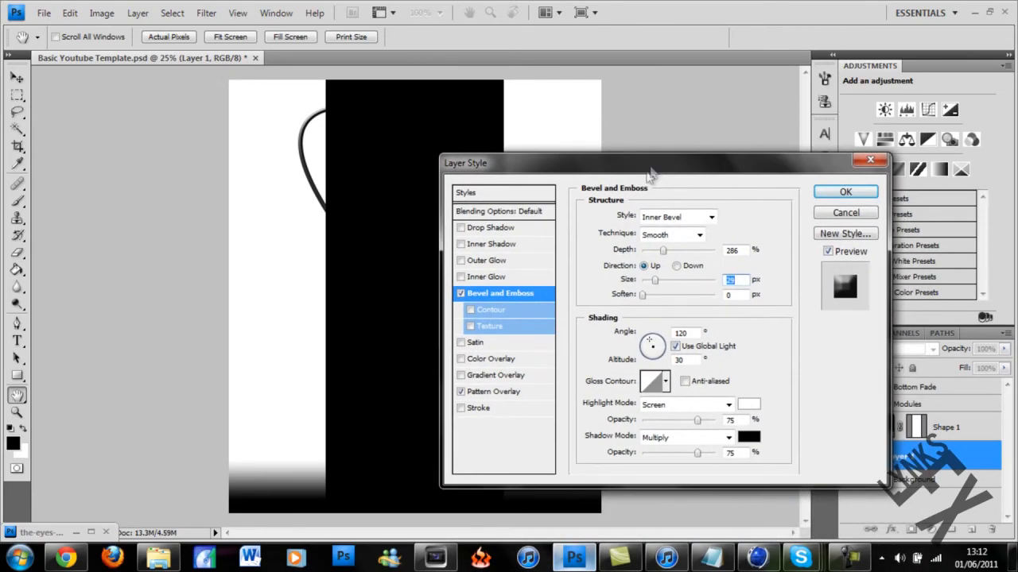
Step: Add a Drop Shadow to the wire with 100% opacity, a distance of 38 px and a size of 24 px
click(461, 228)
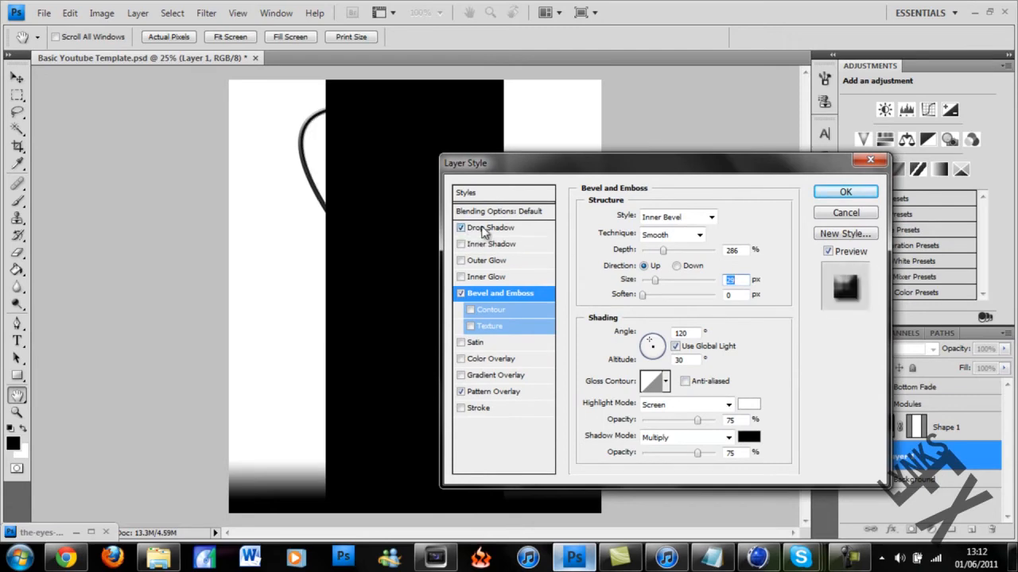
click(484, 229)
drag(690, 237, 739, 248)
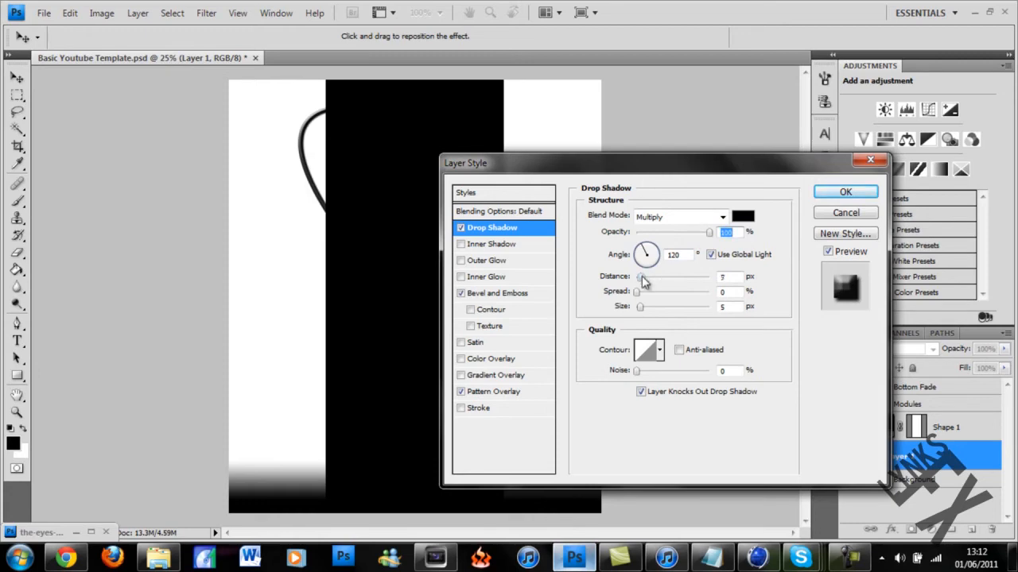
drag(640, 277, 667, 285)
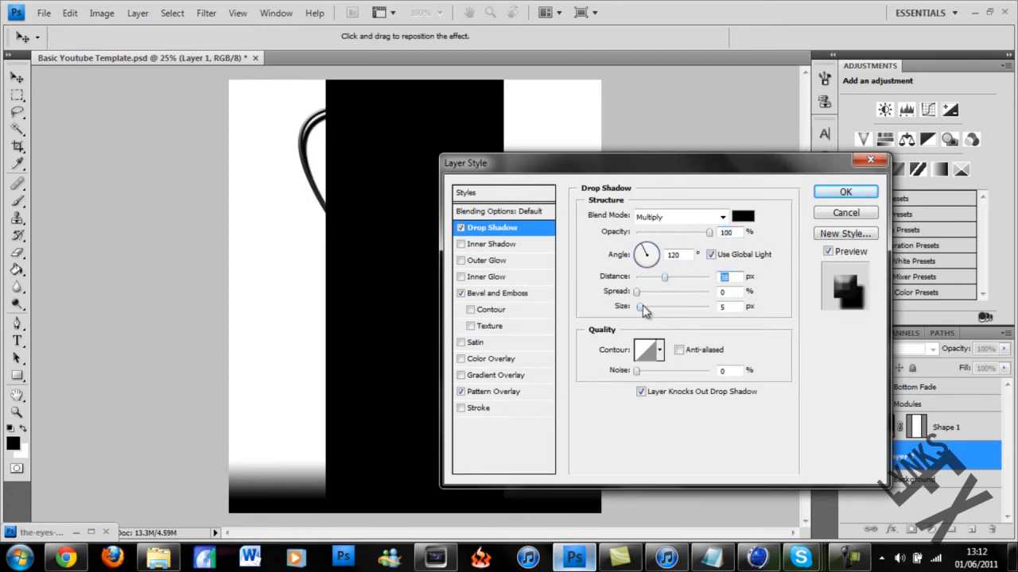
drag(644, 310, 648, 310)
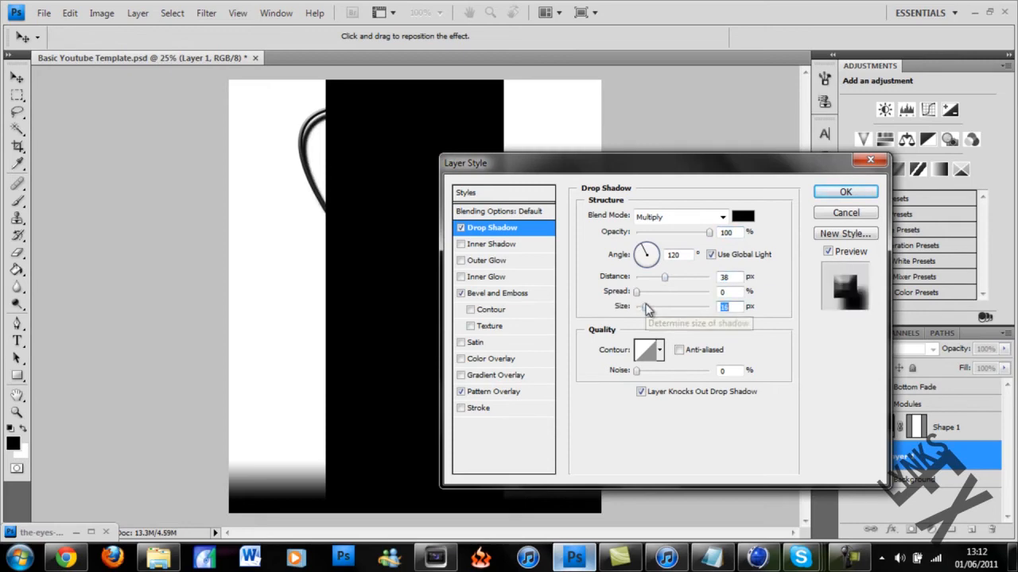
drag(645, 310, 616, 310)
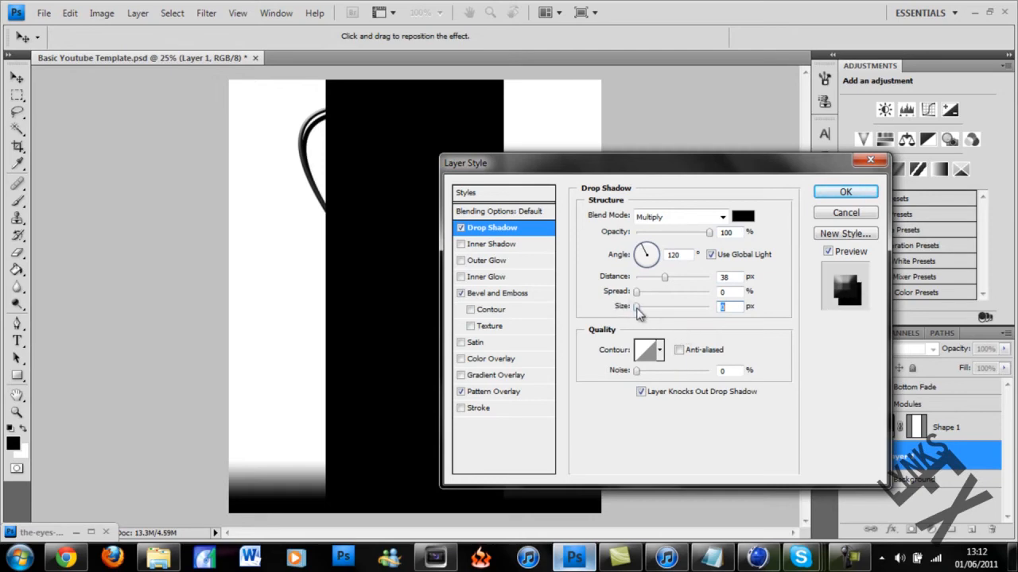
drag(642, 312, 650, 310)
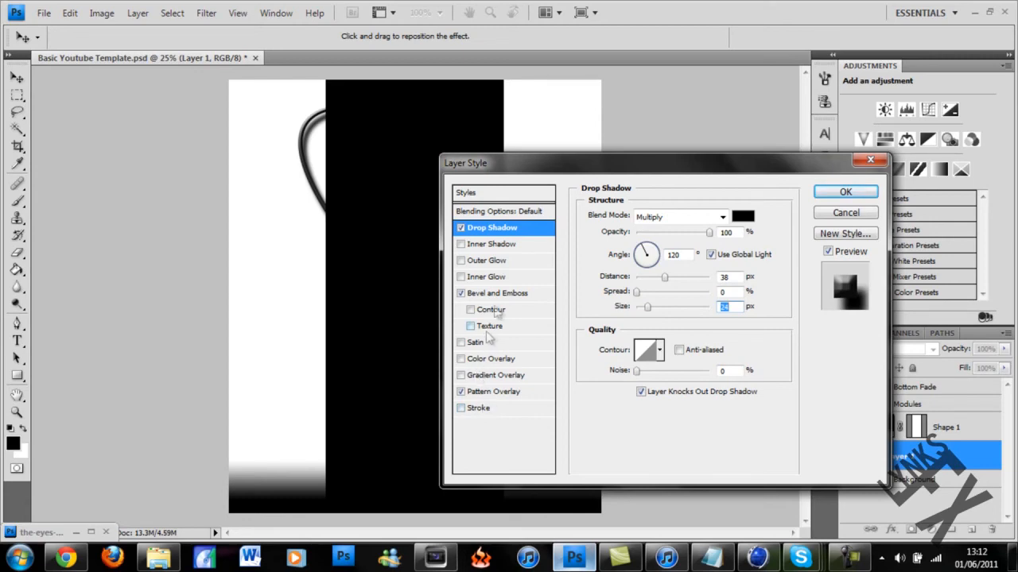
Step: Add a green (12ff00) Outer Glow with 100% opacity, 46 px size and 100% range, and apply the wire's layer style
click(488, 261)
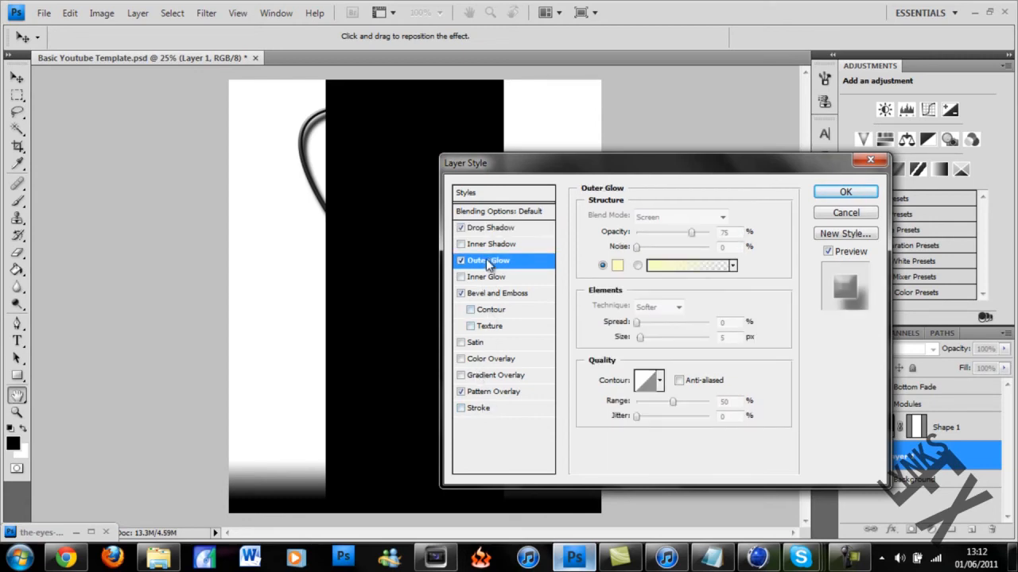
click(688, 266)
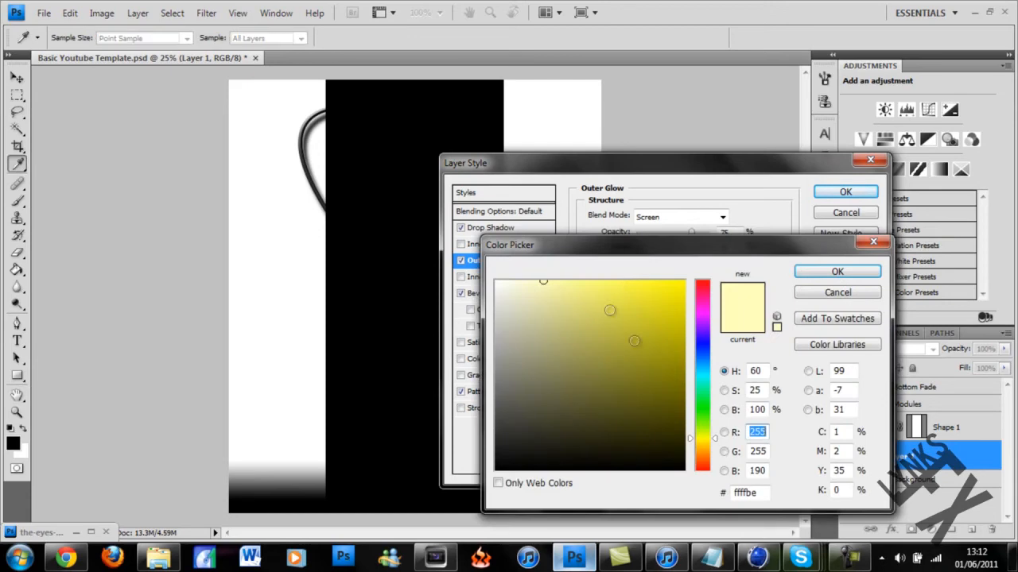
click(703, 409)
click(683, 281)
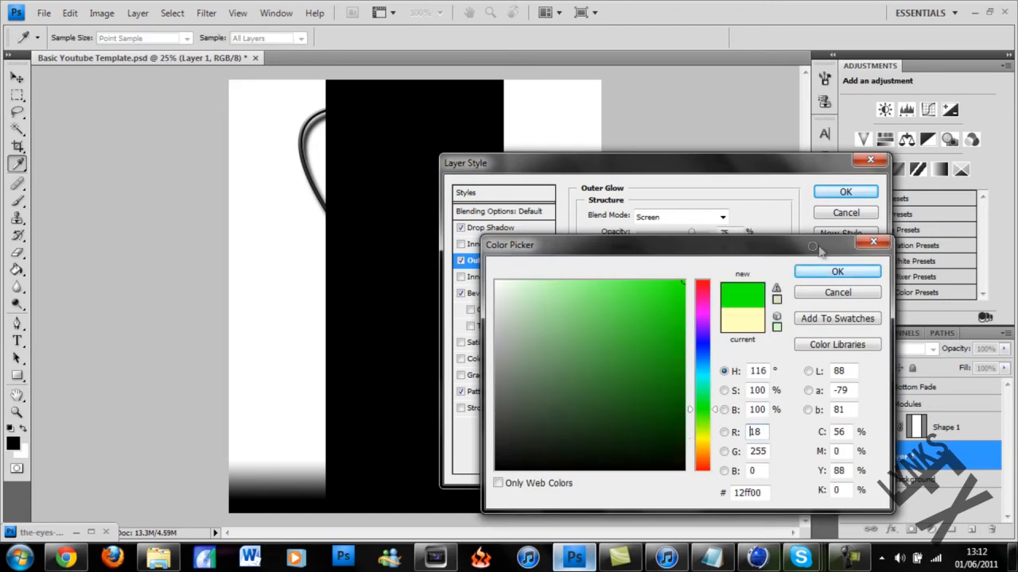
click(837, 271)
drag(692, 236, 712, 236)
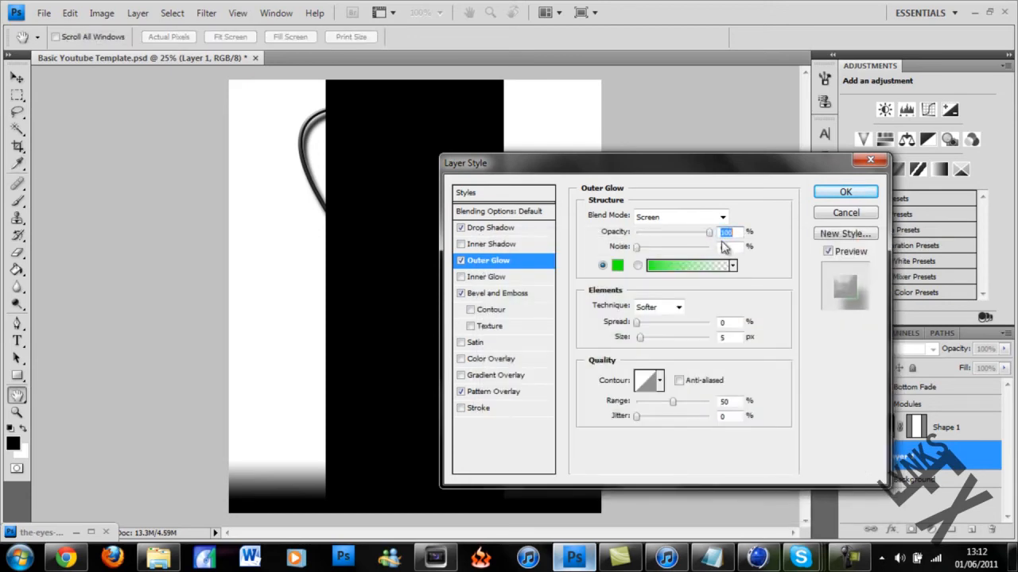
drag(642, 341, 653, 340)
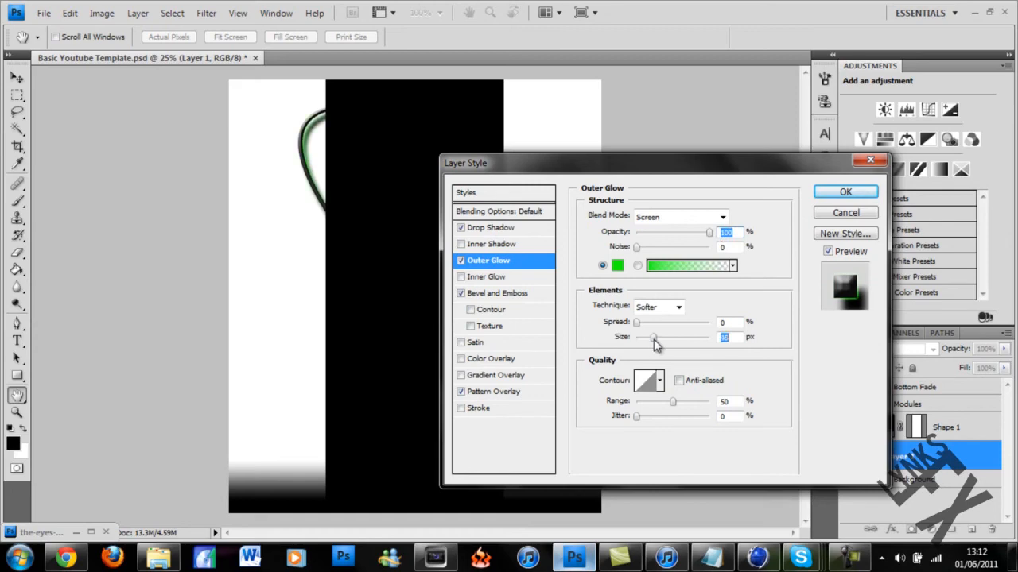
drag(672, 402, 830, 443)
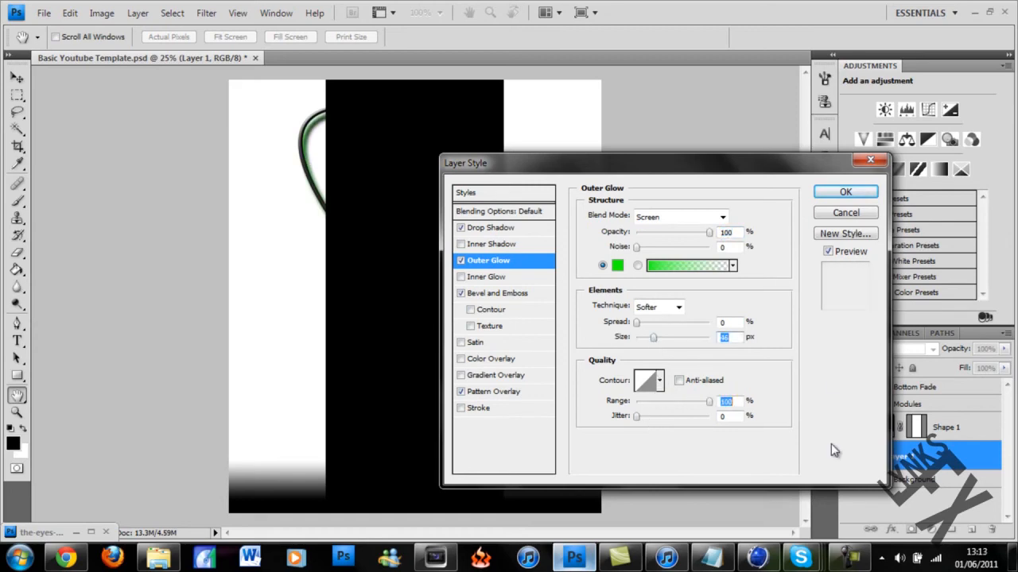
click(845, 195)
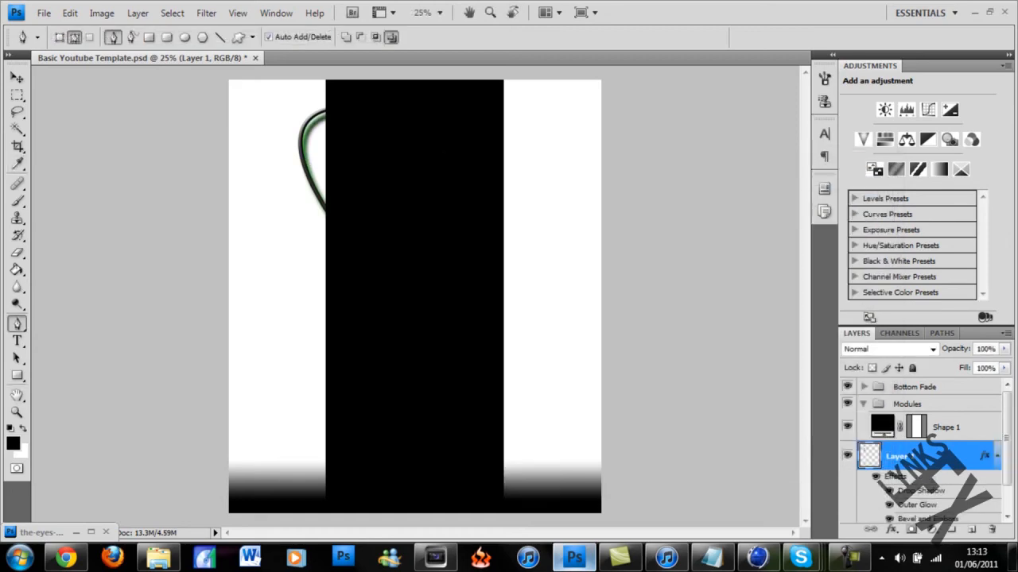
Step: Apply a black (000000) Color Overlay to the Background layer inside the Background group
drag(1006, 465, 1005, 506)
click(908, 515)
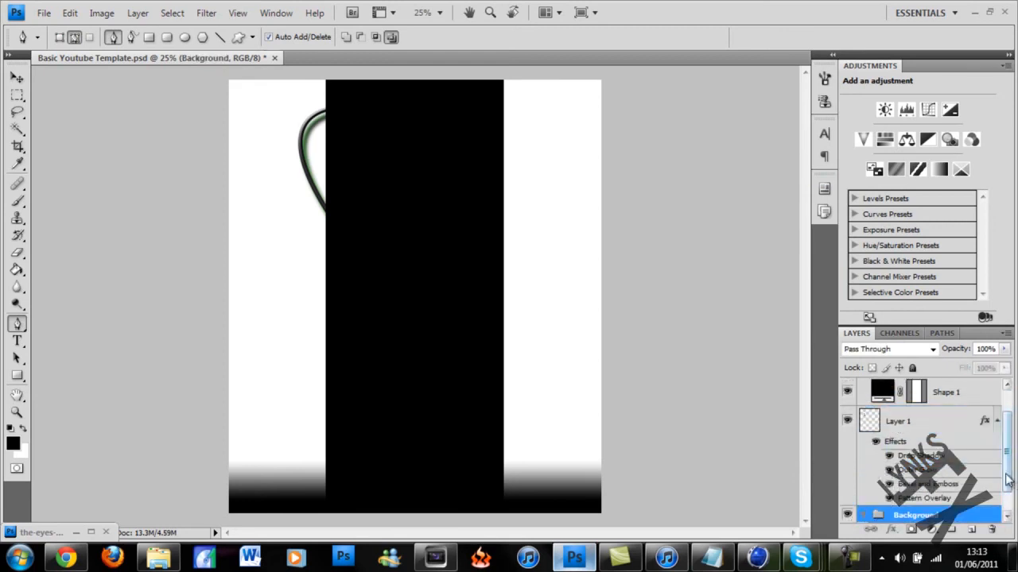
click(864, 515)
click(935, 510)
click(891, 529)
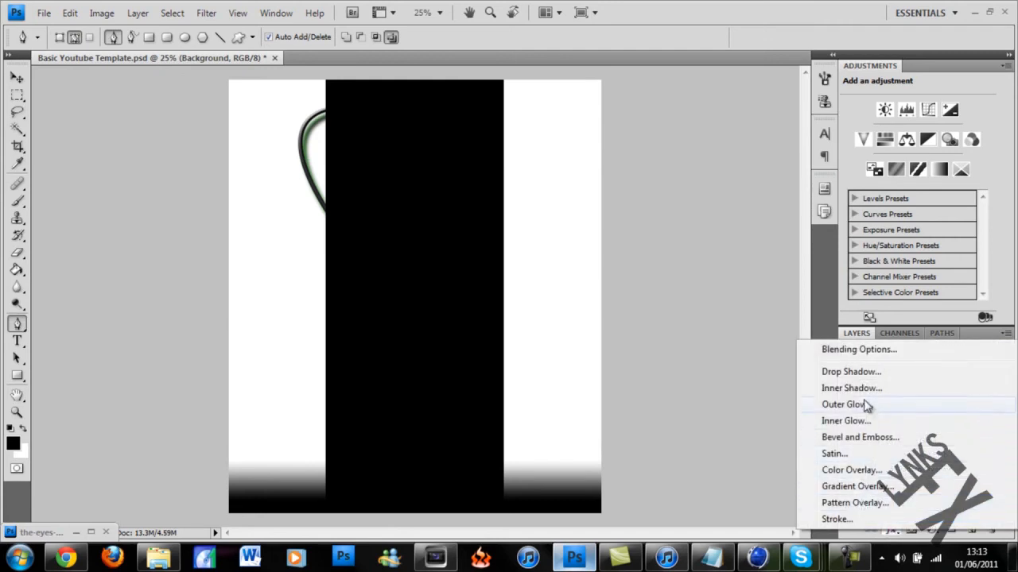
click(869, 470)
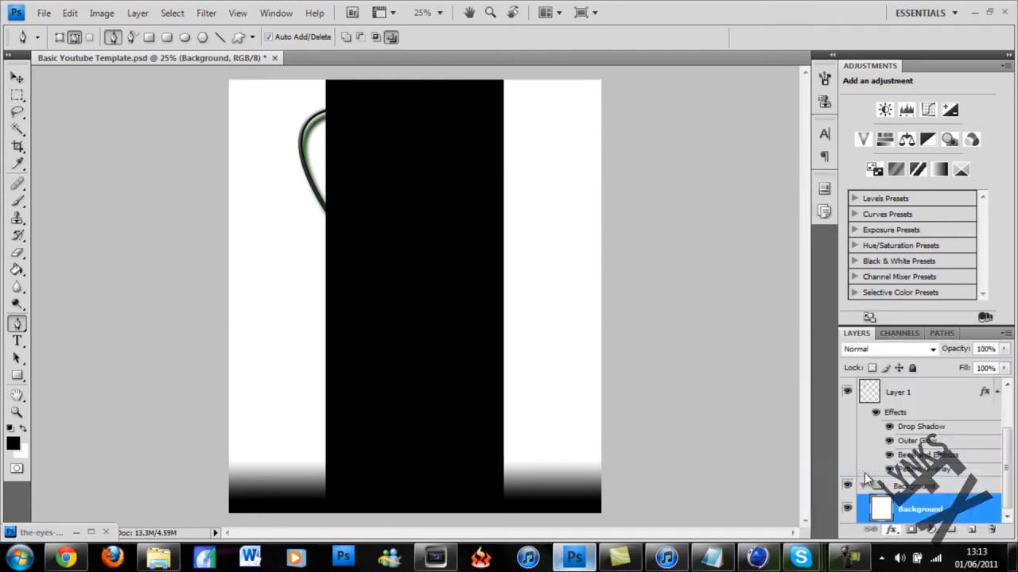
click(742, 216)
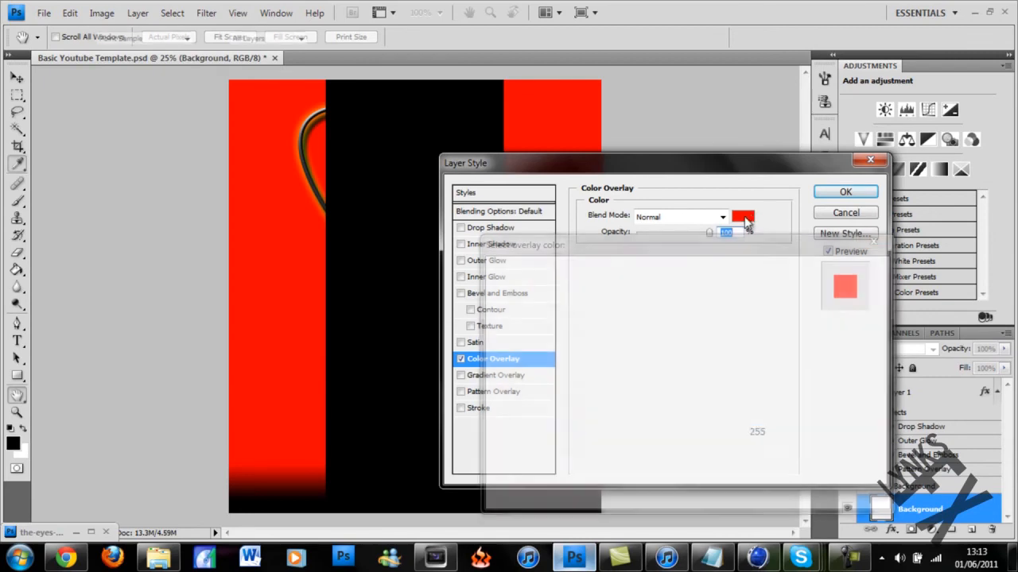
text(0)
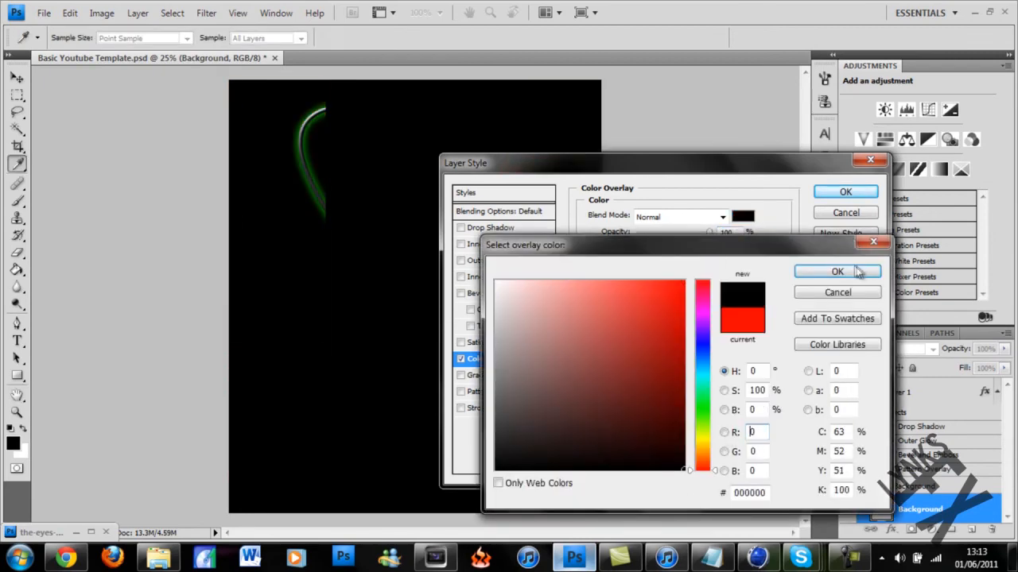
key(Return)
click(866, 198)
Step: Minimise the Photoshop window to show the desktop
key(p)
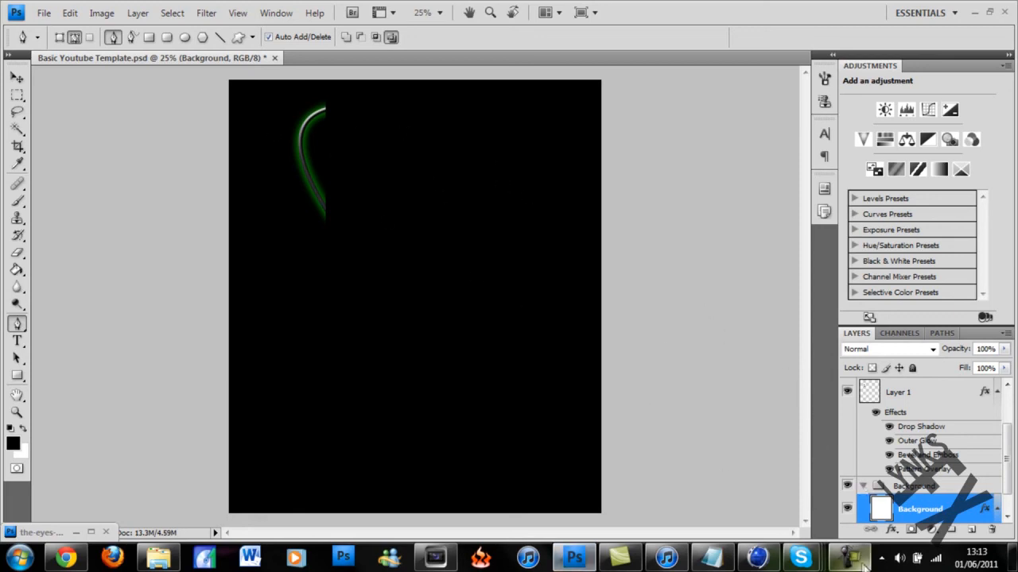
click(971, 12)
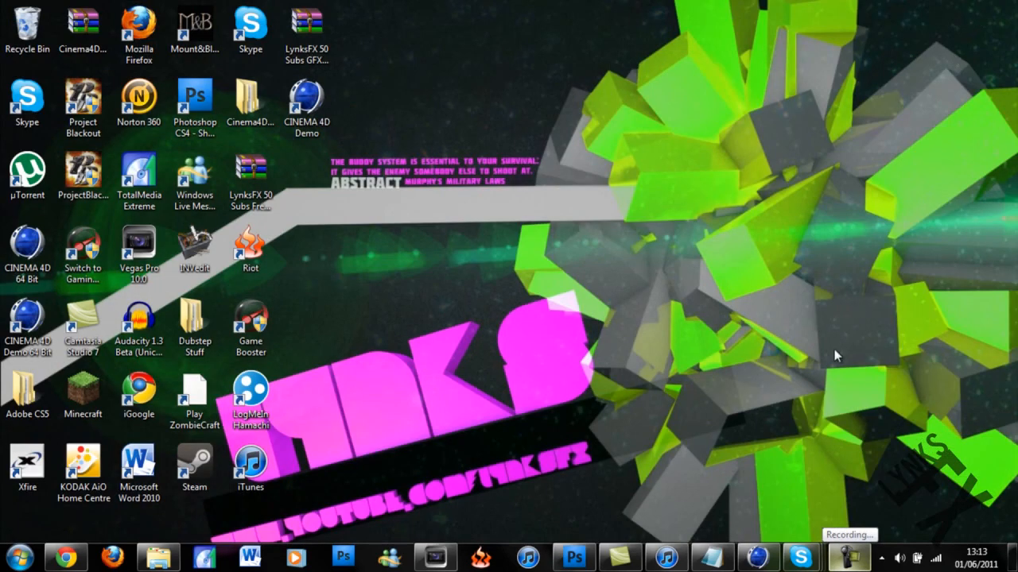